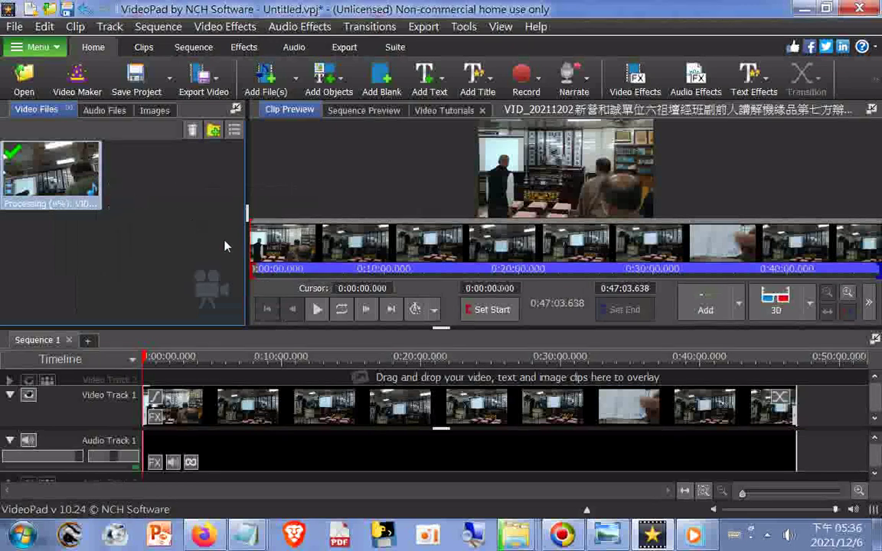
# Play the class video in the clip preview and examine the available text effects and 3D display modes.
pyautogui.click(320, 310)
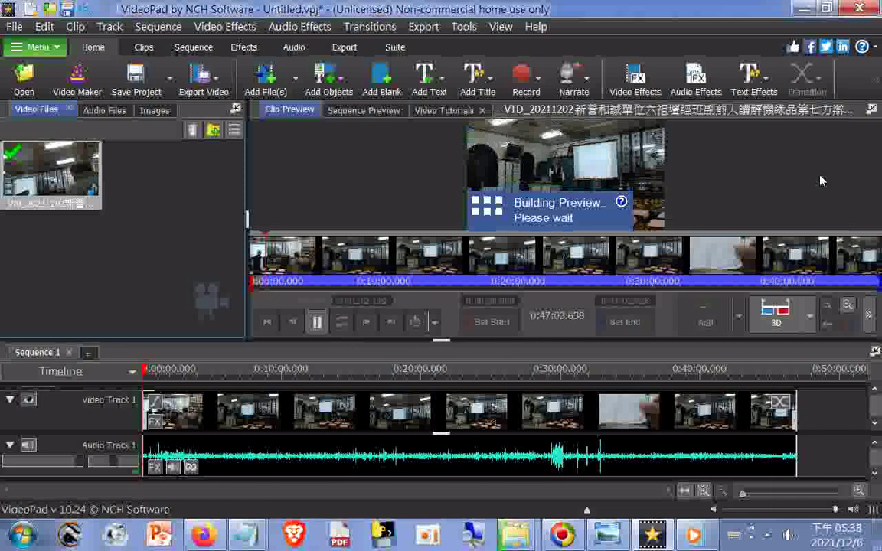
pyautogui.click(754, 76)
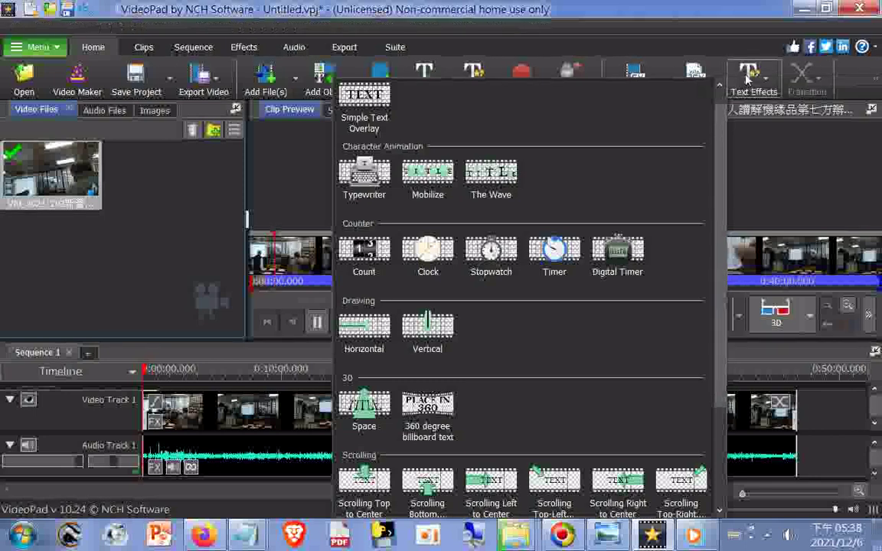
pyautogui.click(747, 79)
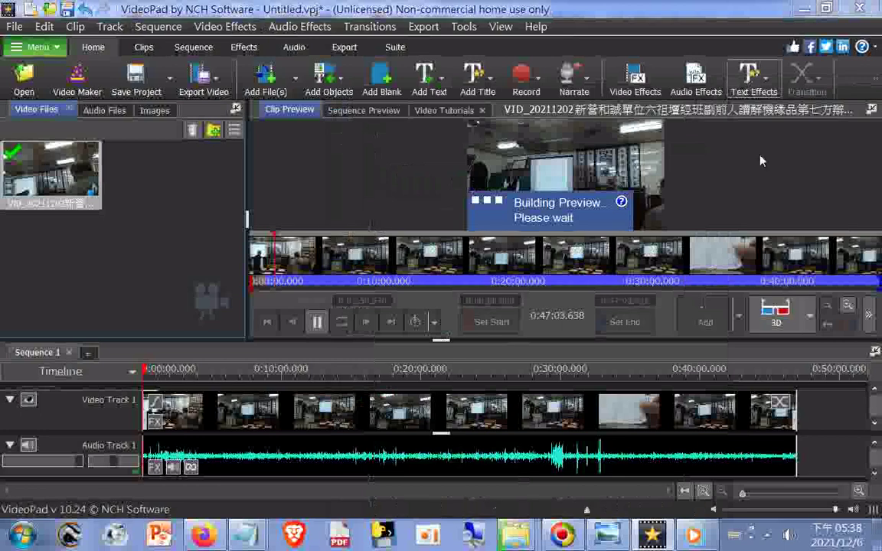
pyautogui.click(747, 80)
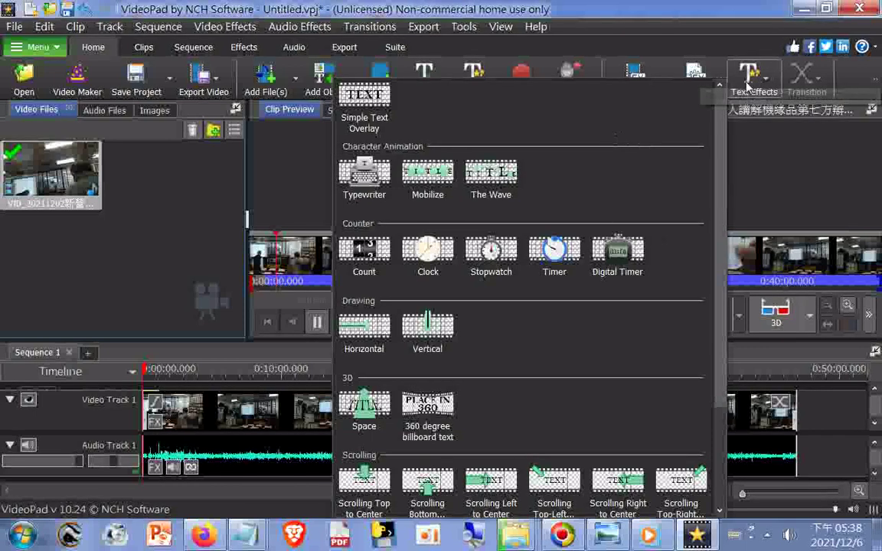
pyautogui.click(800, 79)
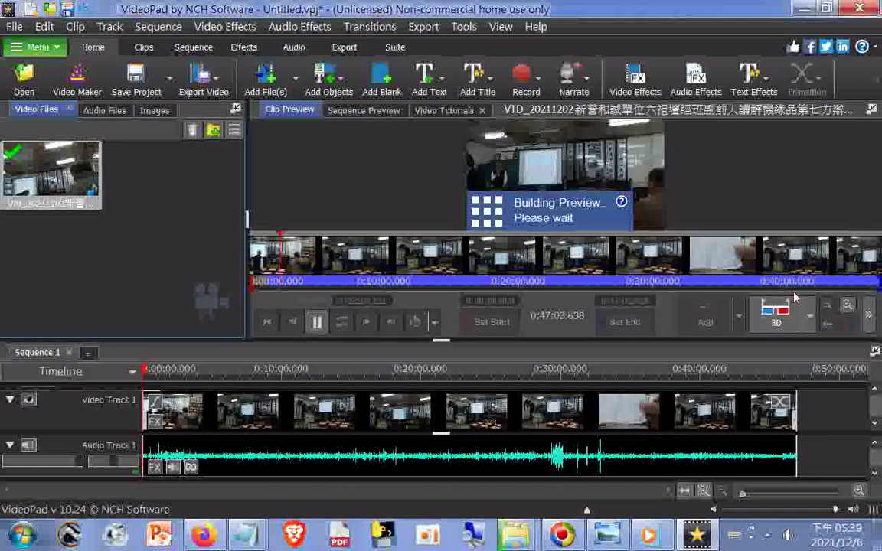
pyautogui.click(808, 316)
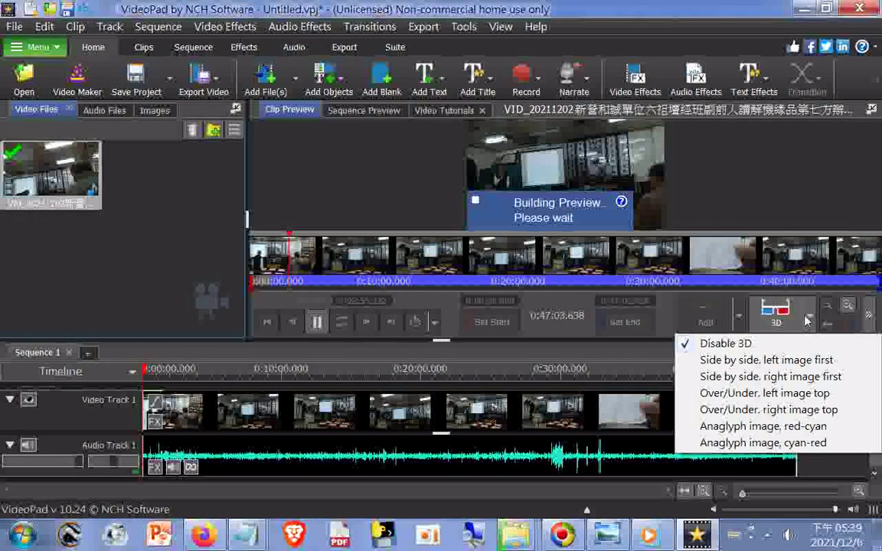
pyautogui.click(769, 312)
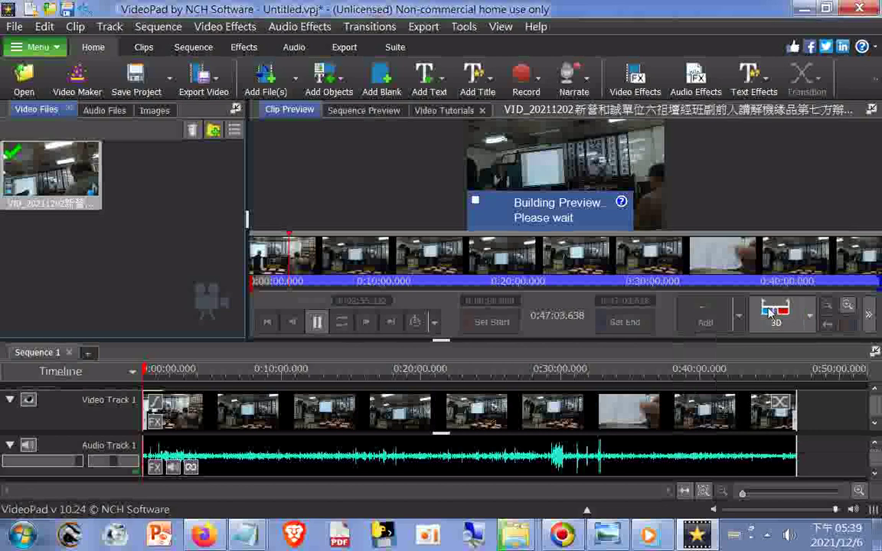
pyautogui.click(770, 312)
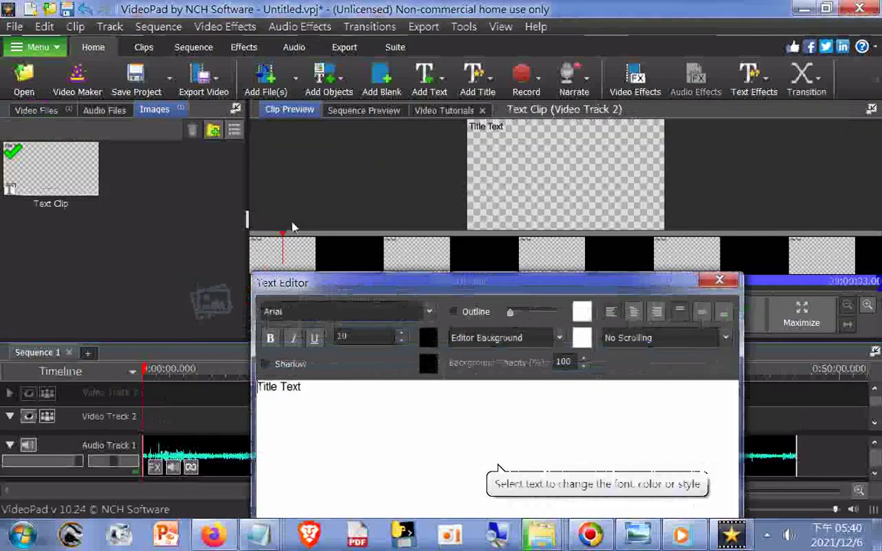
# Replace the placeholder "Title Text" in the text clip with the copied video file name that begins VID_20211202.
pyautogui.moveTo(326, 387); pyautogui.dragTo(257, 387)
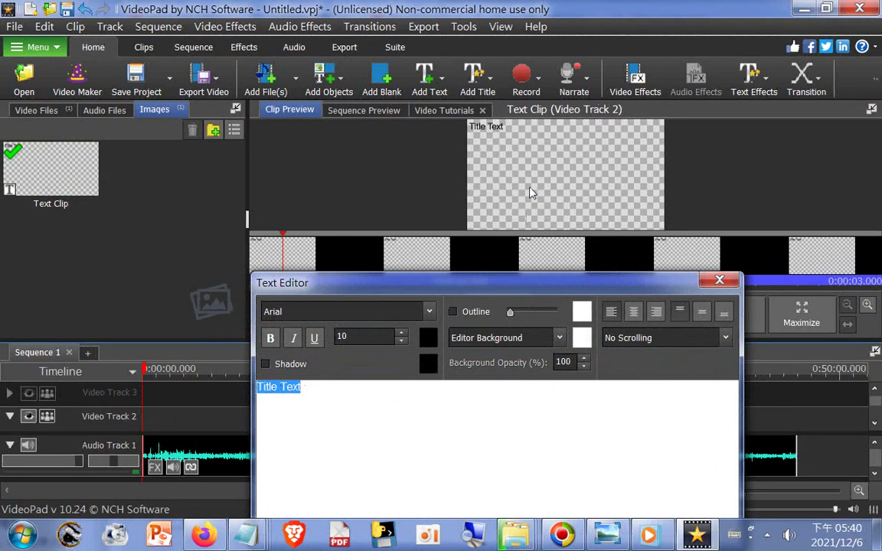
pyautogui.rightClick(315, 391)
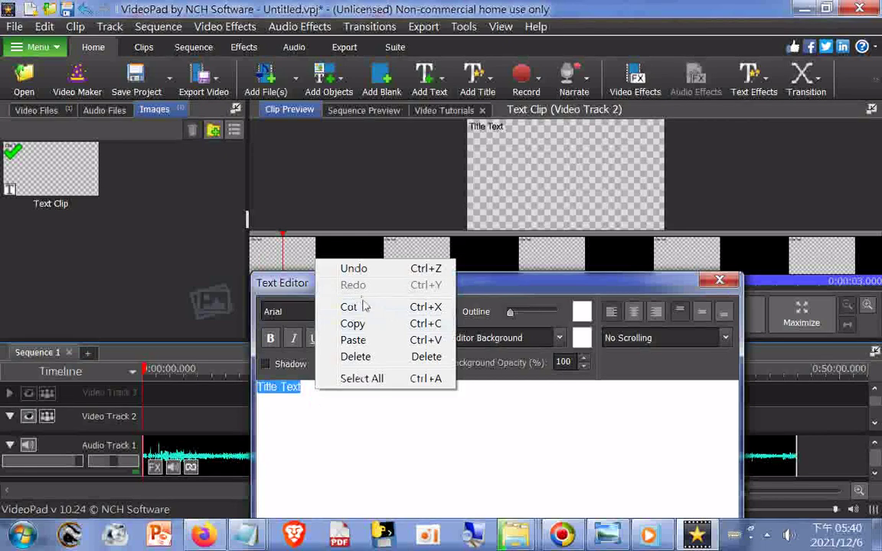
pyautogui.click(352, 340)
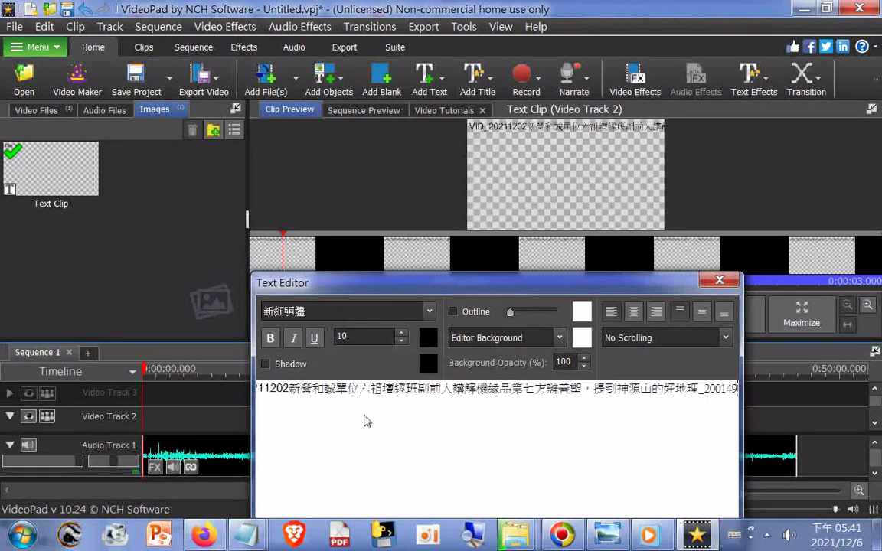
# Make the entire pasted title in the text clip bold.
pyautogui.moveTo(312, 389); pyautogui.dragTo(259, 390)
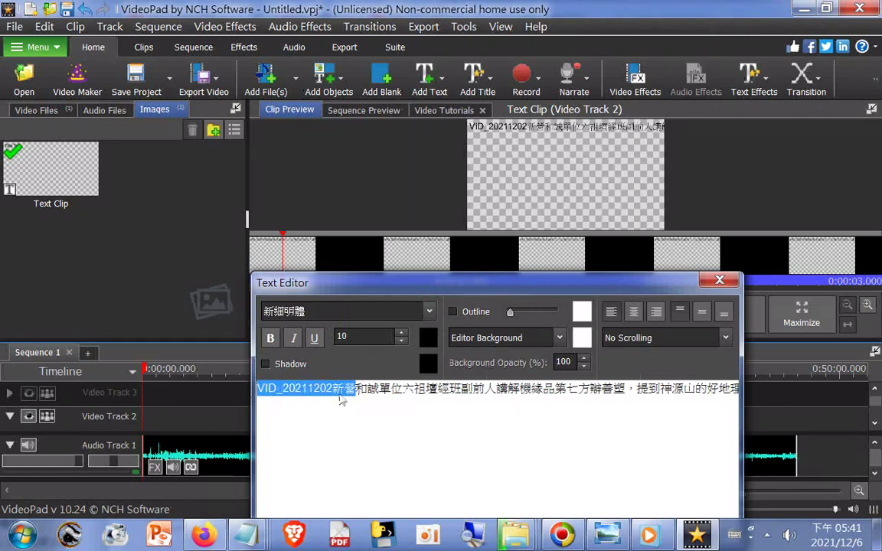
pyautogui.click(429, 411)
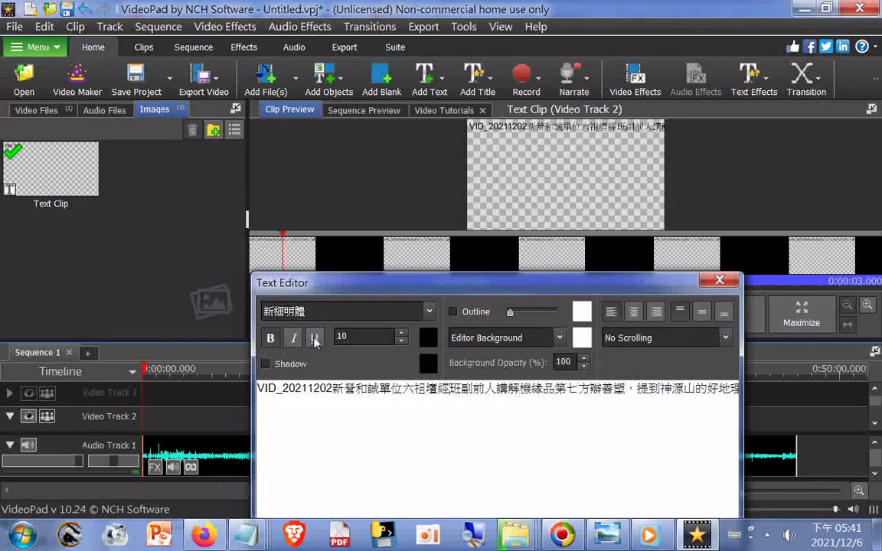
pyautogui.click(337, 388)
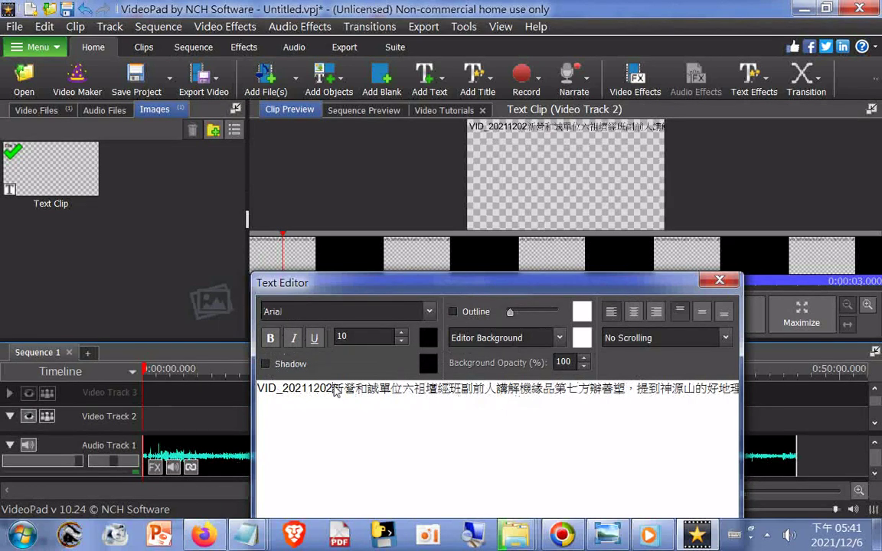
pyautogui.rightClick(337, 388)
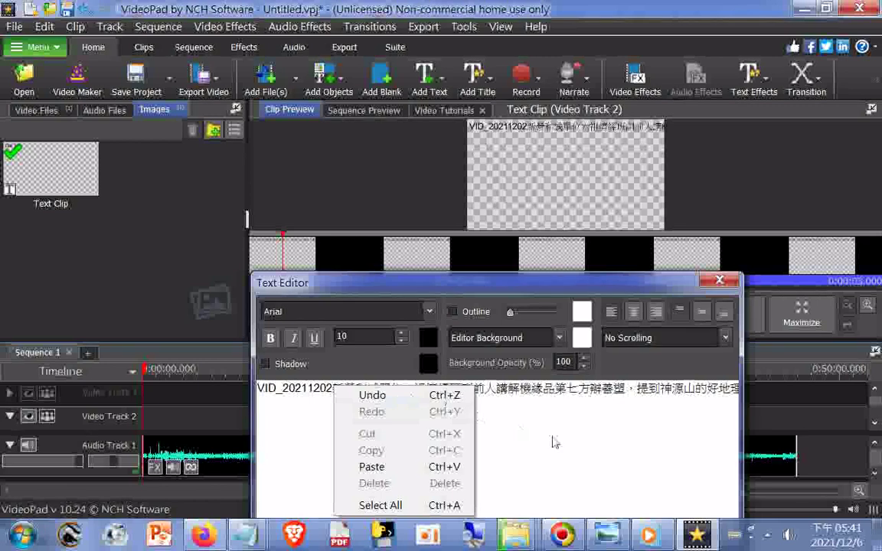
pyautogui.click(397, 505)
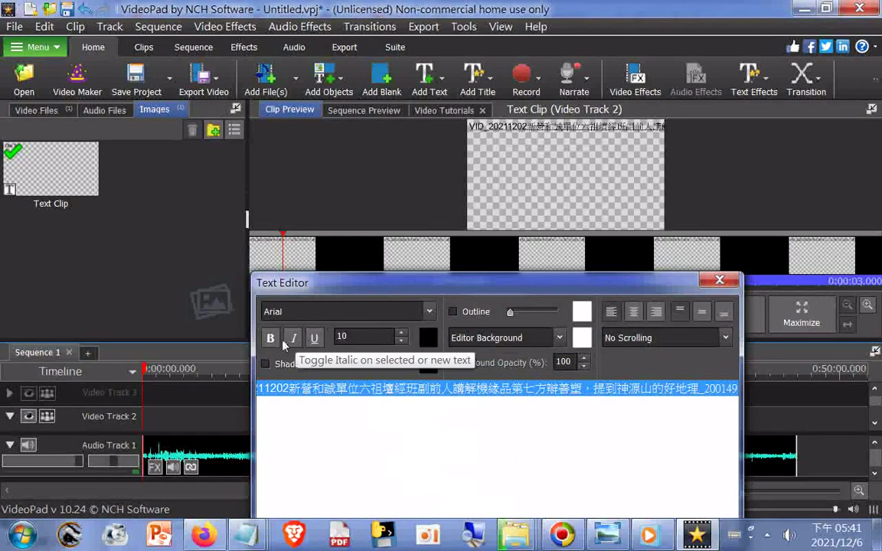
pyautogui.click(293, 338)
pyautogui.click(394, 428)
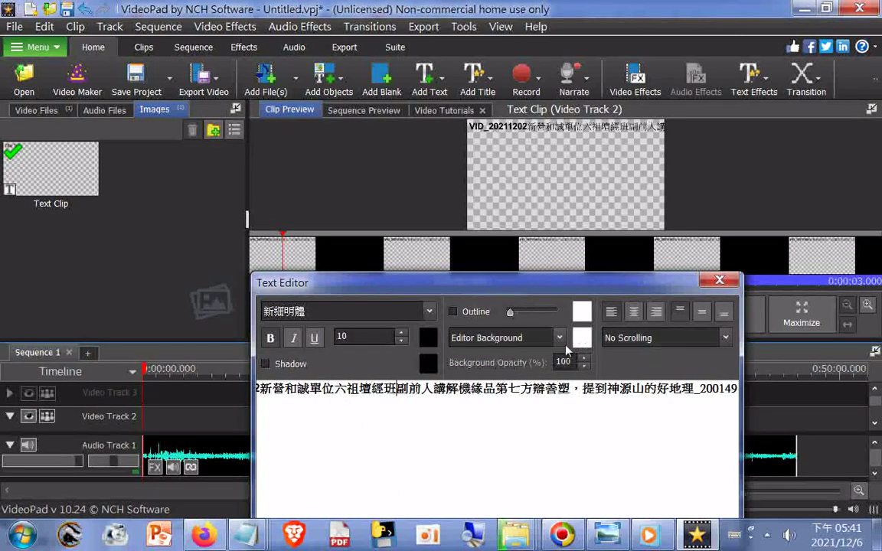
# Check the background type options for the title and close the text editor.
pyautogui.click(514, 339)
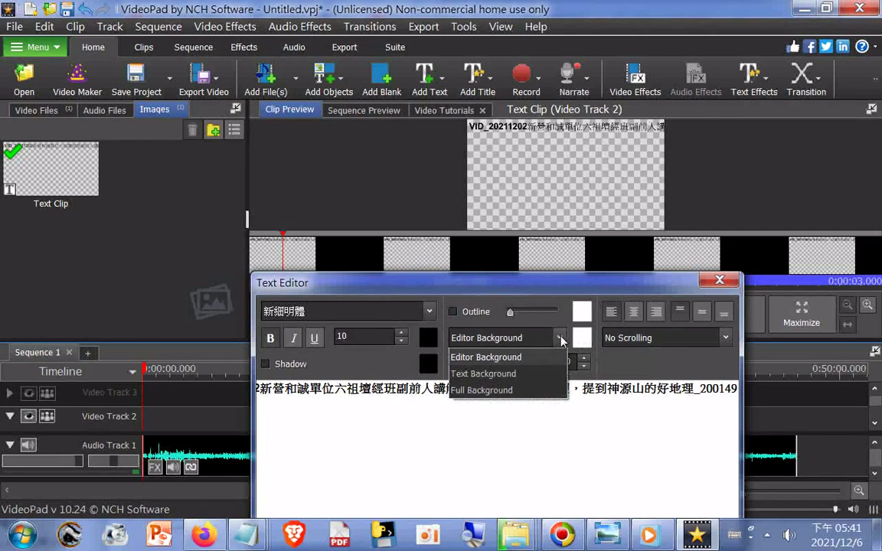
pyautogui.click(519, 341)
pyautogui.click(525, 344)
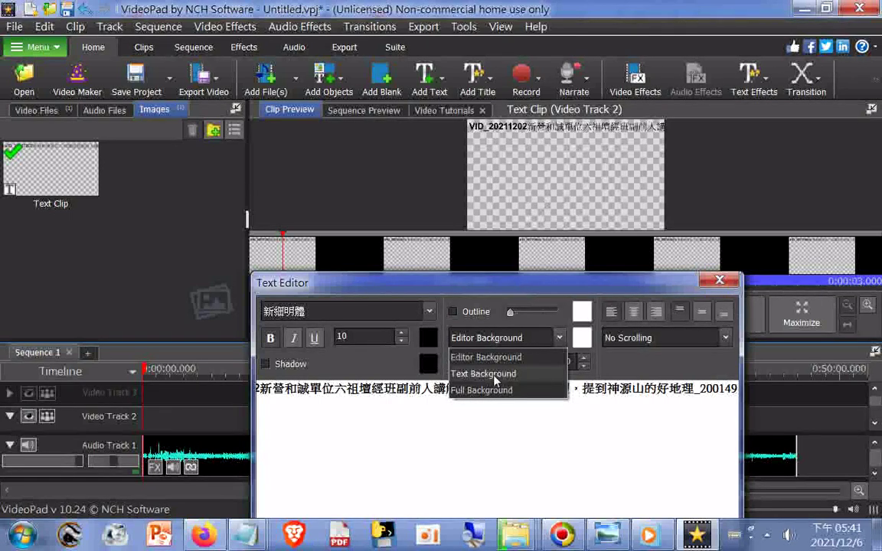
pyautogui.click(587, 392)
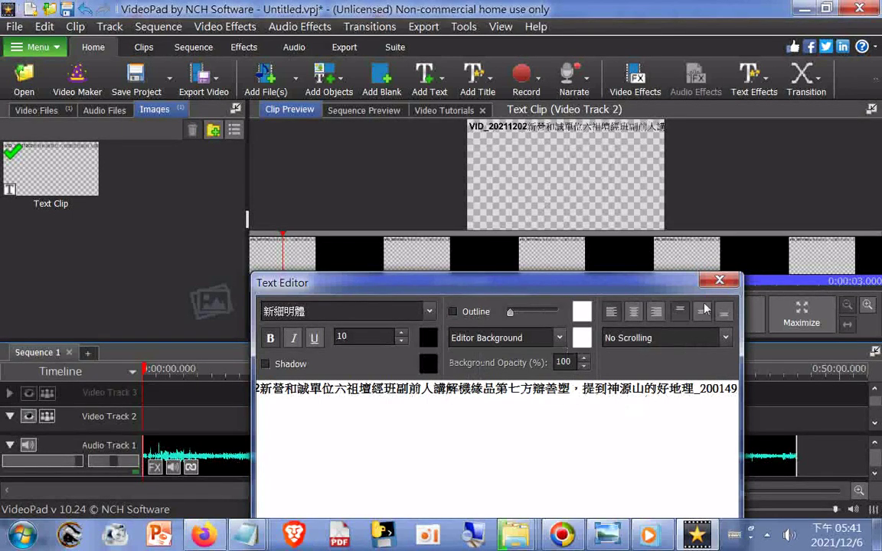
pyautogui.click(719, 283)
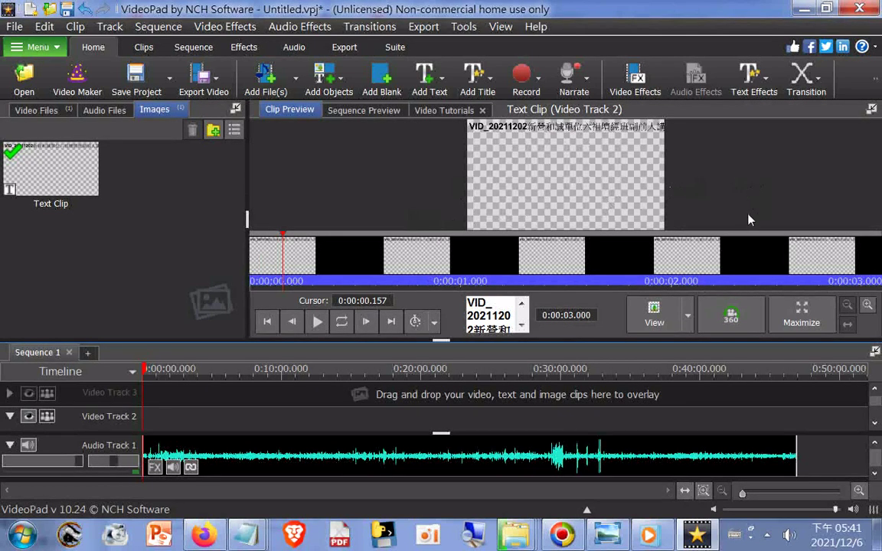
# Examine the text clip's preview timeline up close and browse the available title overlays and transitions through to the Zooms group.
pyautogui.scroll(6, 748, 220)
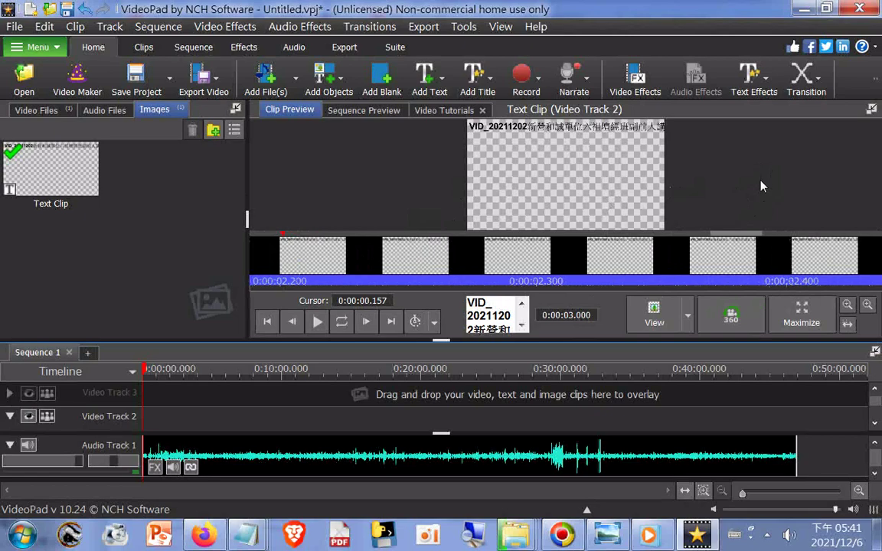
pyautogui.scroll(3, 763, 191)
pyautogui.scroll(2, 767, 205)
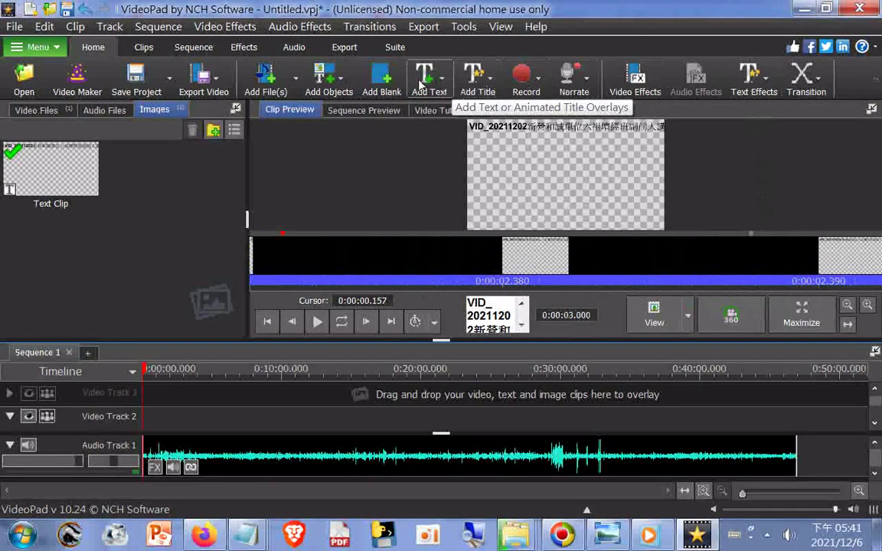
pyautogui.click(477, 76)
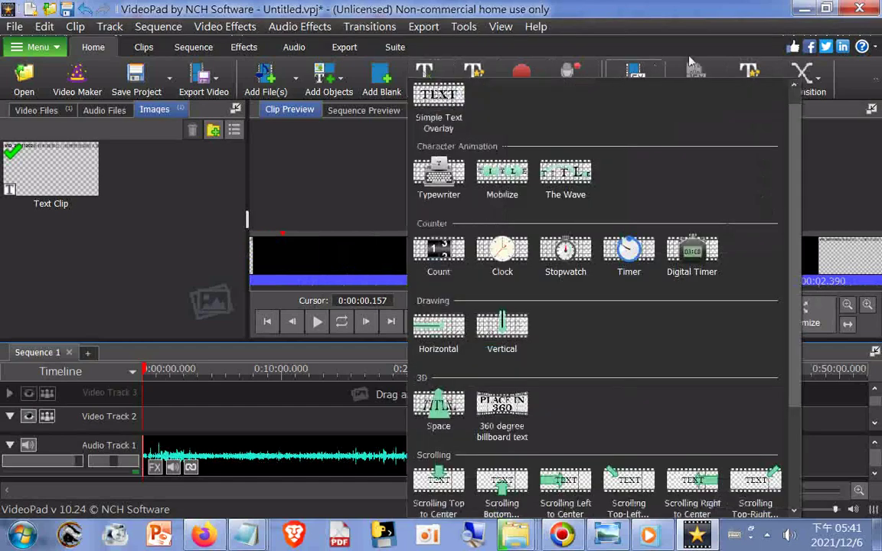
pyautogui.click(727, 73)
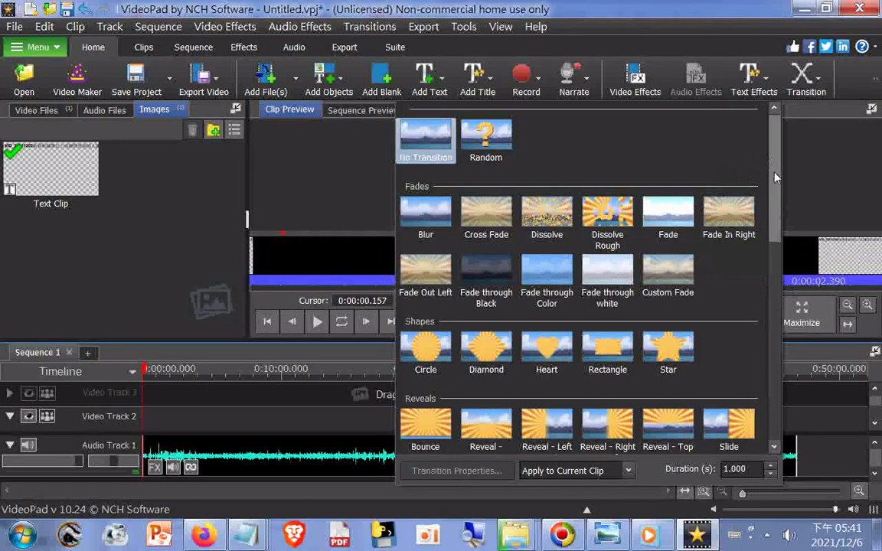
pyautogui.moveTo(775, 173); pyautogui.dragTo(777, 393)
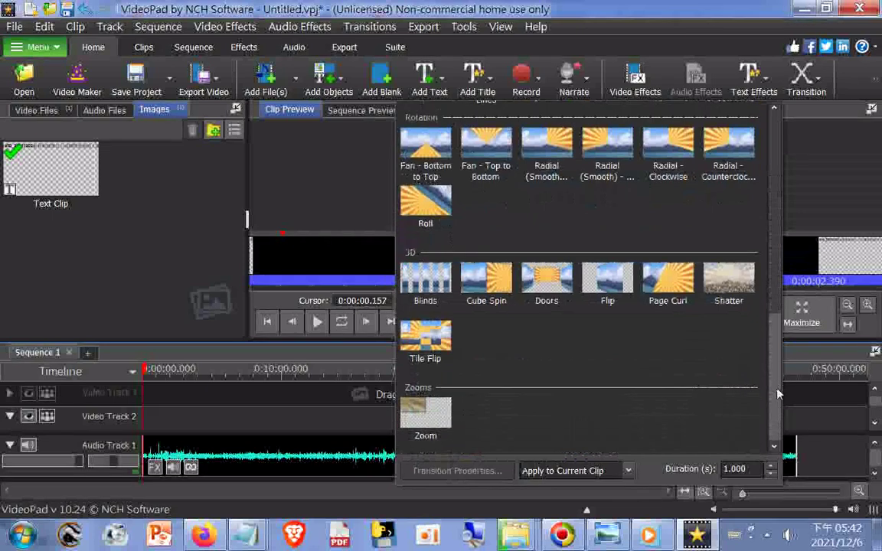
pyautogui.click(163, 280)
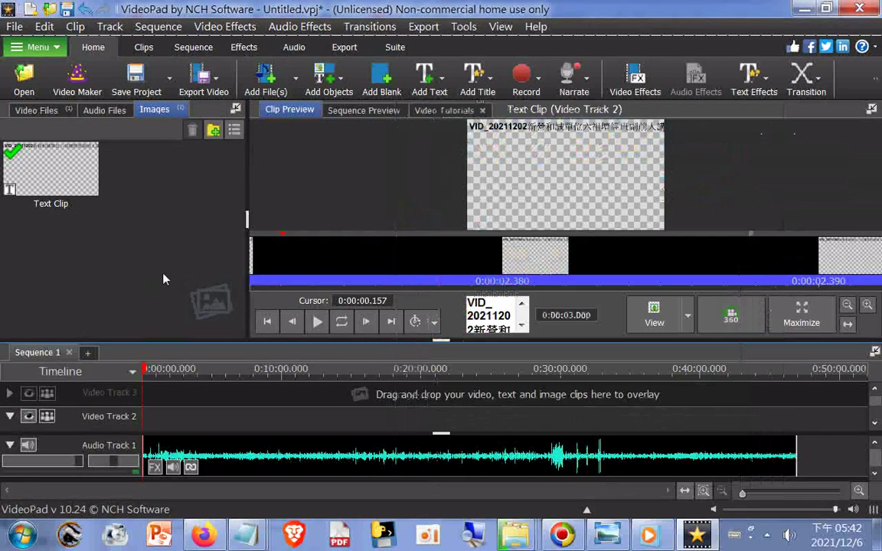
# Select the clip on Audio Track 1 and examine the blank clip settings, text and title overlays, and recording options.
pyautogui.click(558, 465)
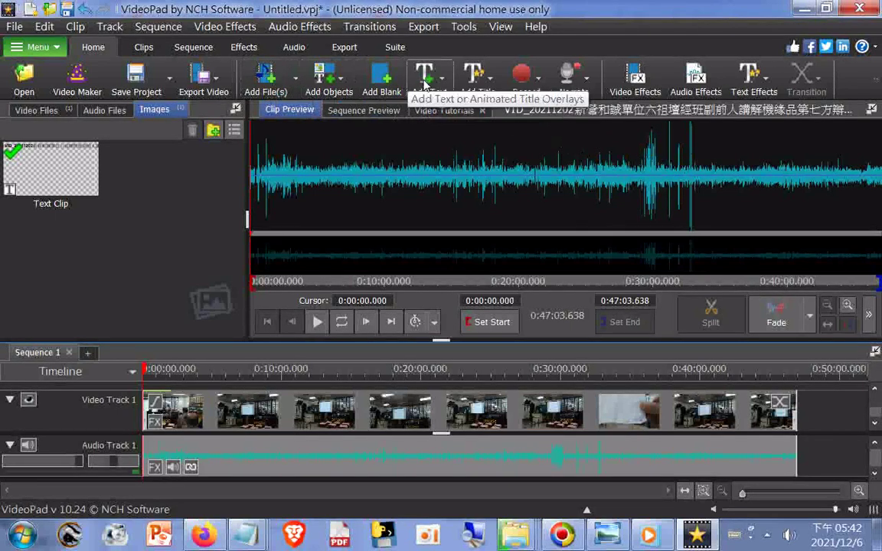
pyautogui.click(381, 76)
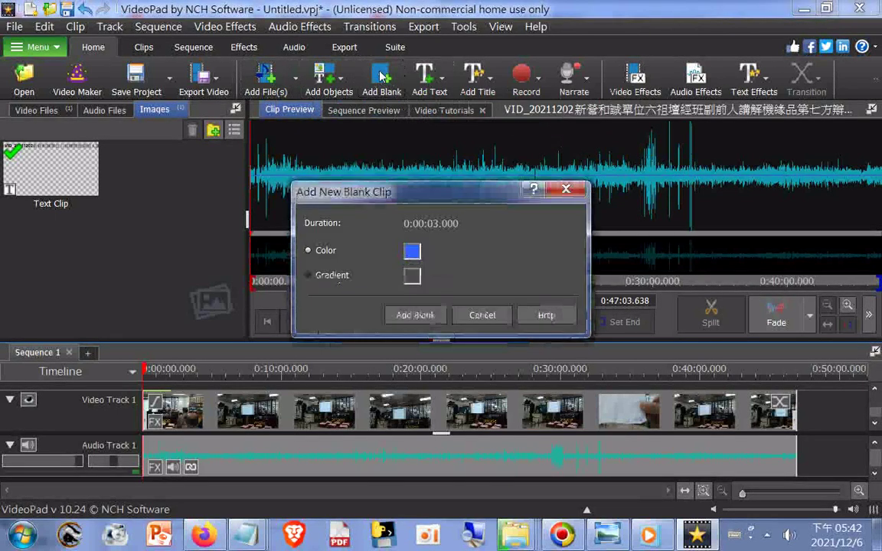
pyautogui.click(566, 190)
pyautogui.click(442, 77)
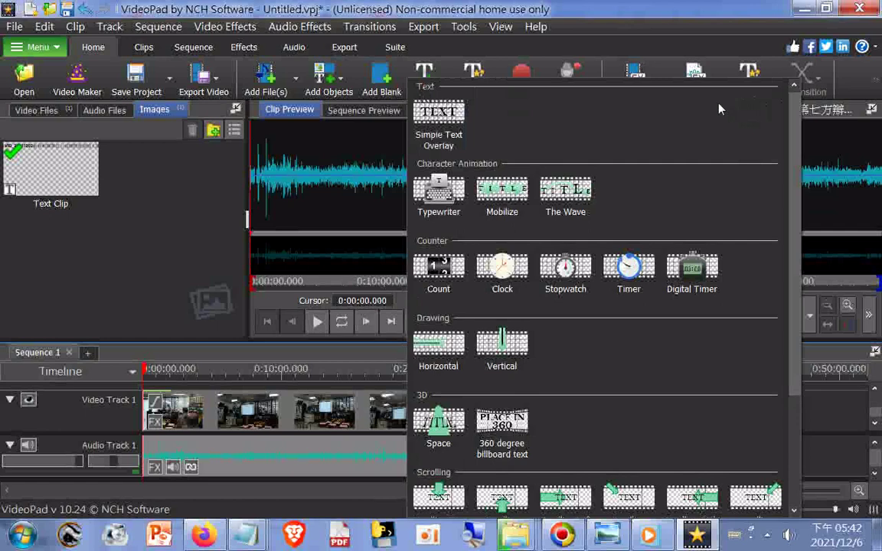
pyautogui.scroll(-1, 383, 69)
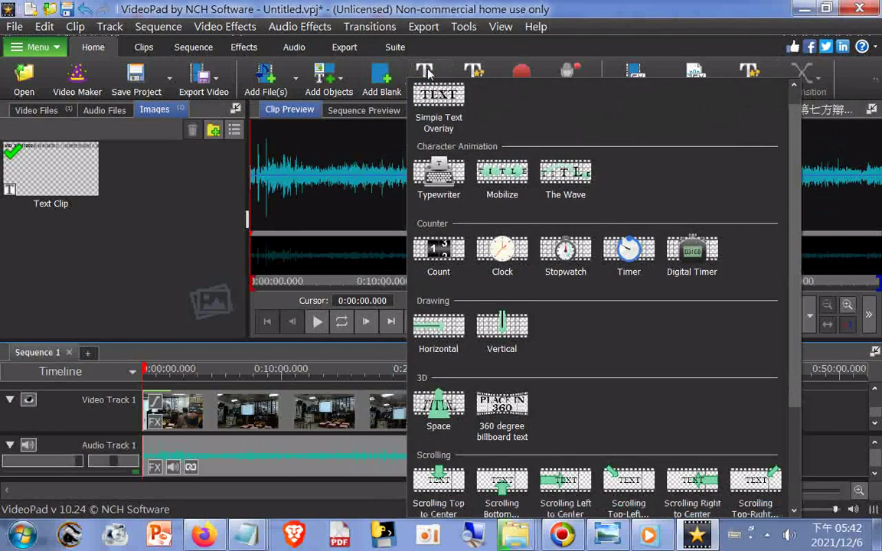
pyautogui.click(463, 76)
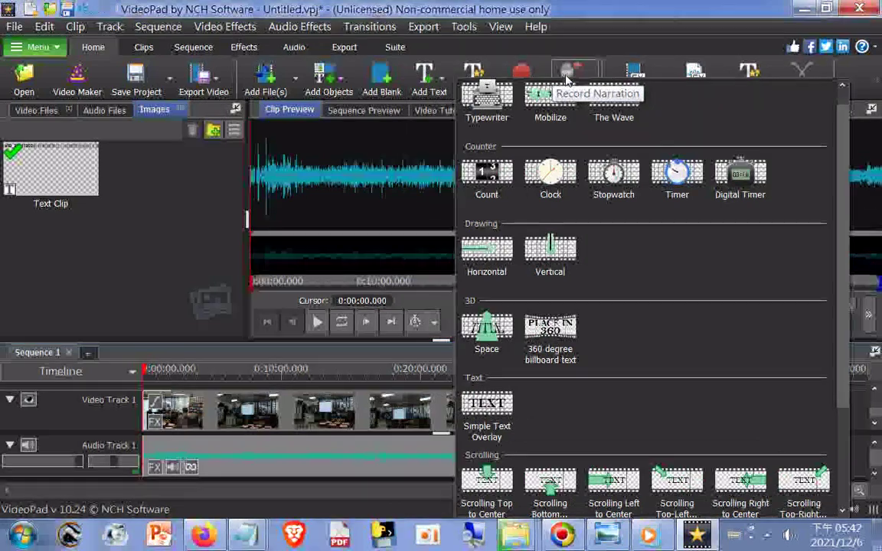
pyautogui.click(520, 76)
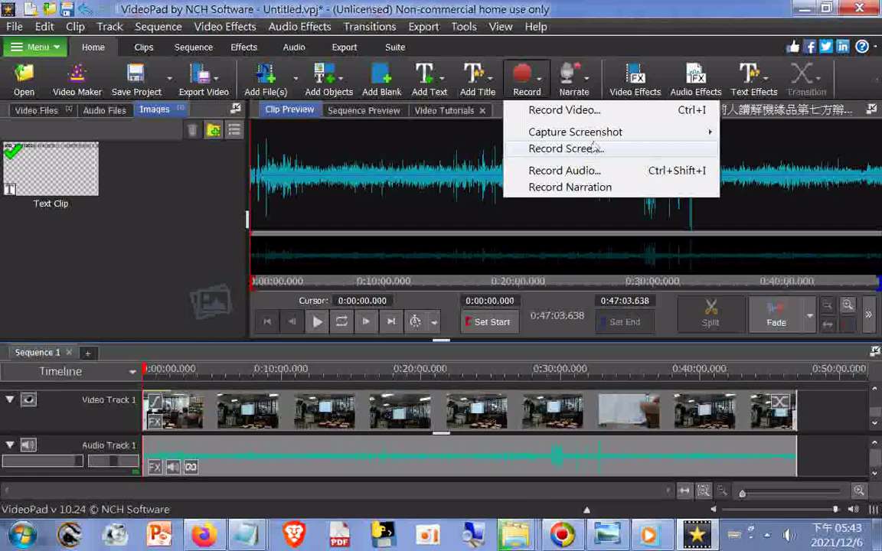
pyautogui.moveTo(596, 141)
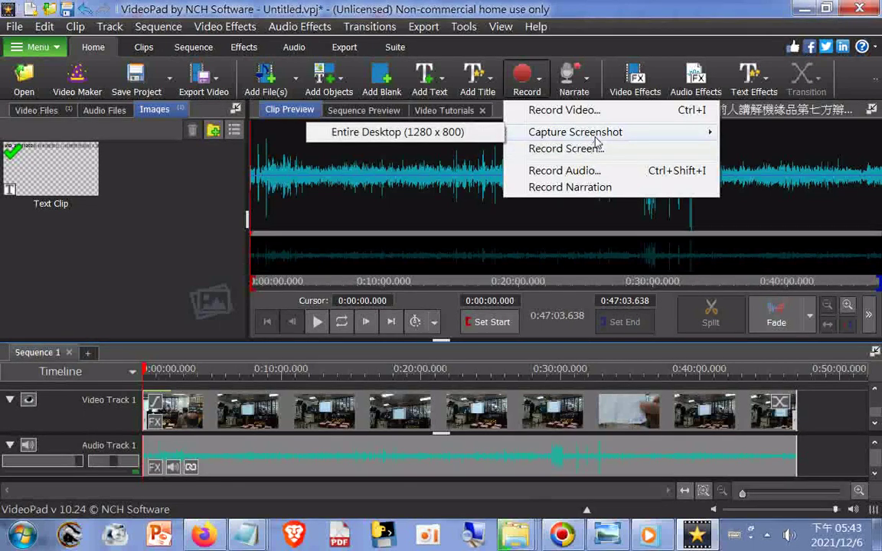
pyautogui.click(529, 77)
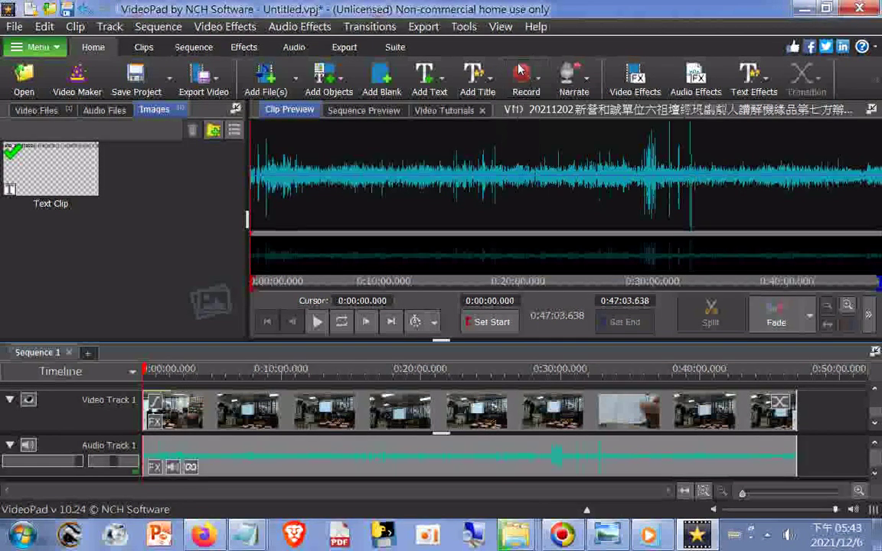
# Check the narration options and examine the audio effects available for the clip on Audio Track 1.
pyautogui.click(565, 71)
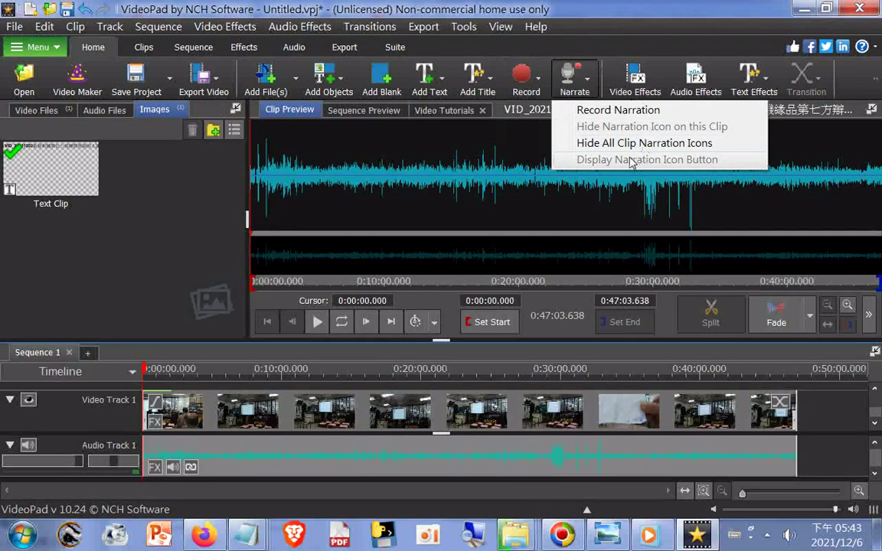
pyautogui.click(616, 110)
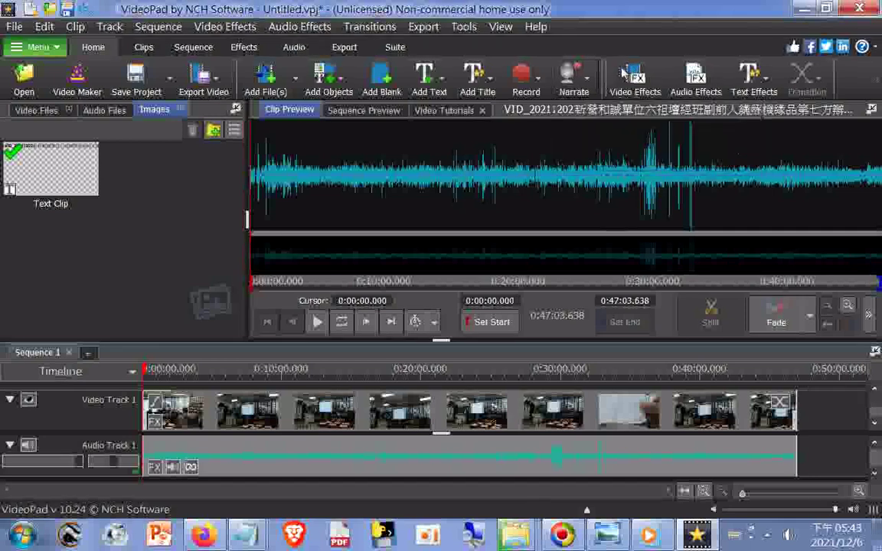
pyautogui.click(695, 80)
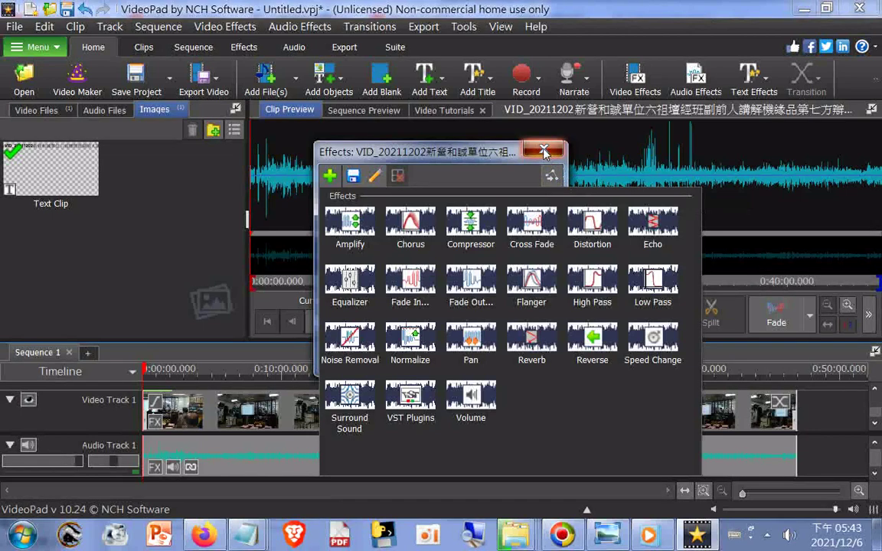
pyautogui.click(681, 92)
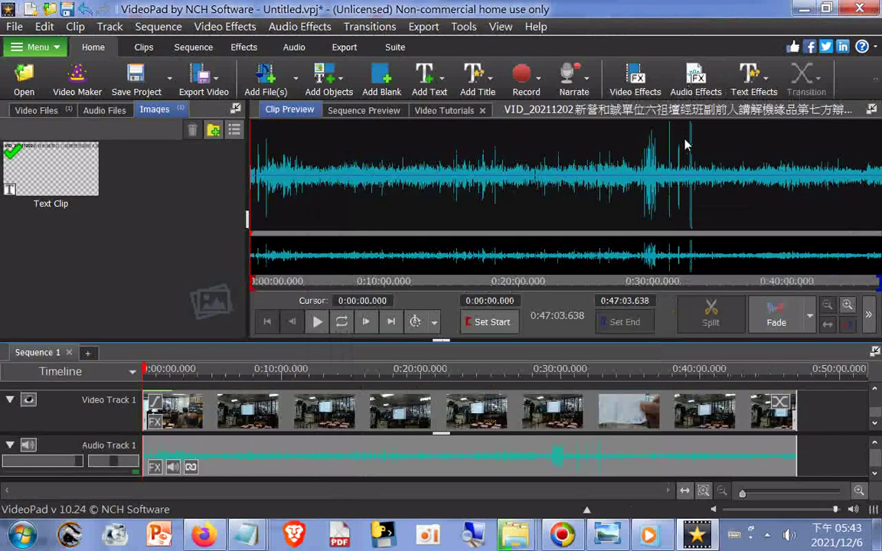
pyautogui.click(694, 80)
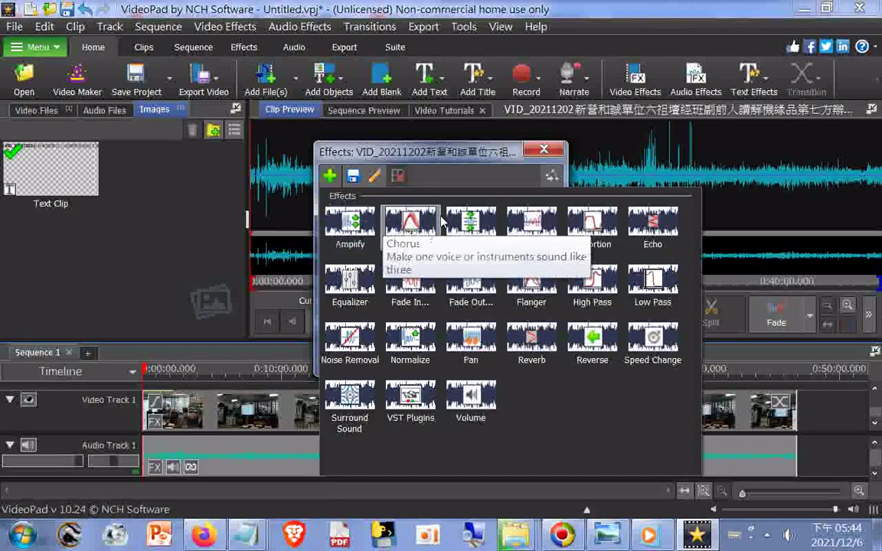
pyautogui.click(540, 150)
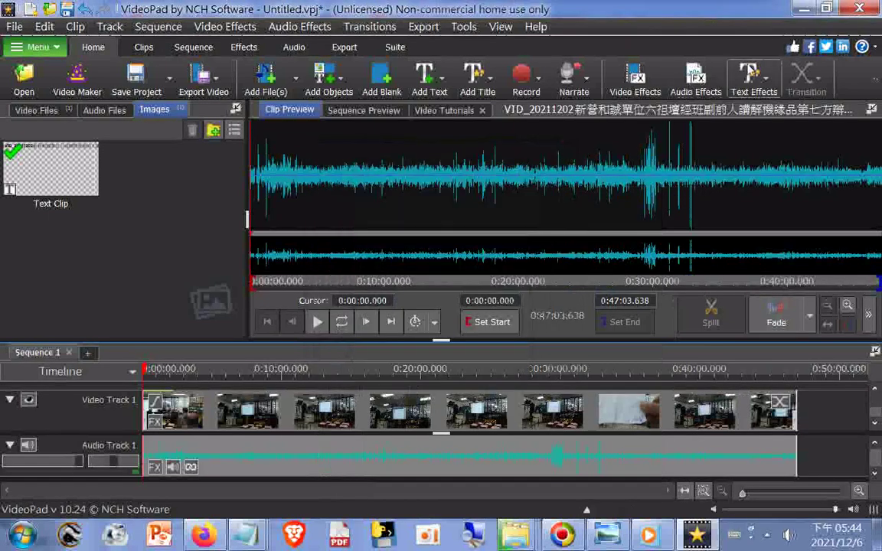
pyautogui.click(712, 80)
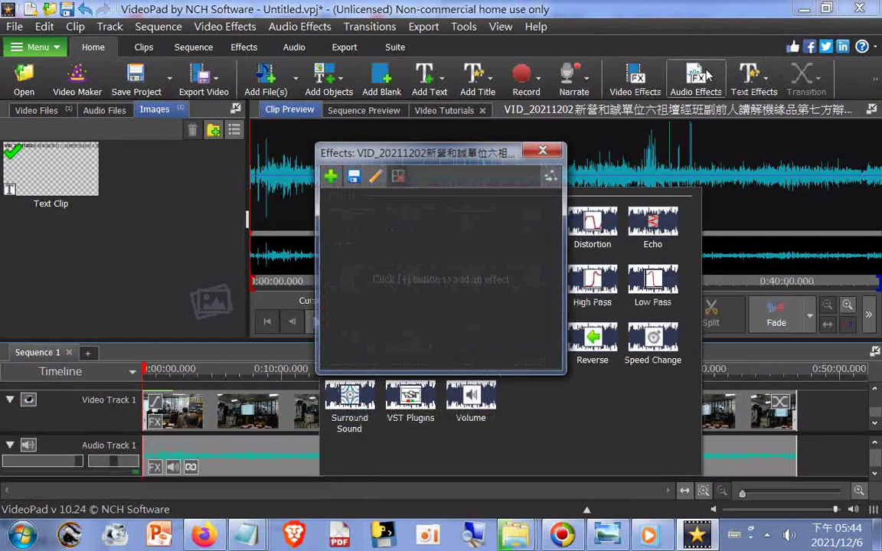
pyautogui.click(545, 149)
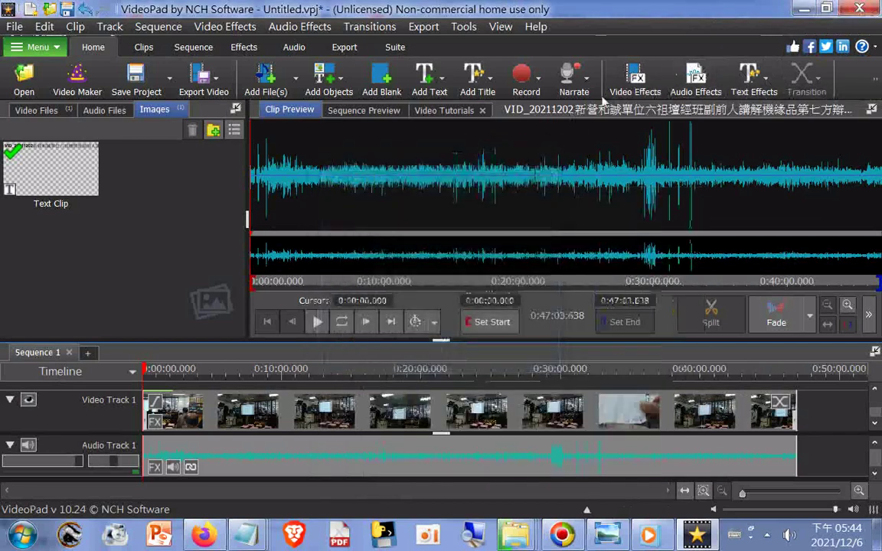
# Browse the video effects available for the class video clip and check the blank clip settings without adding anything.
pyautogui.click(620, 75)
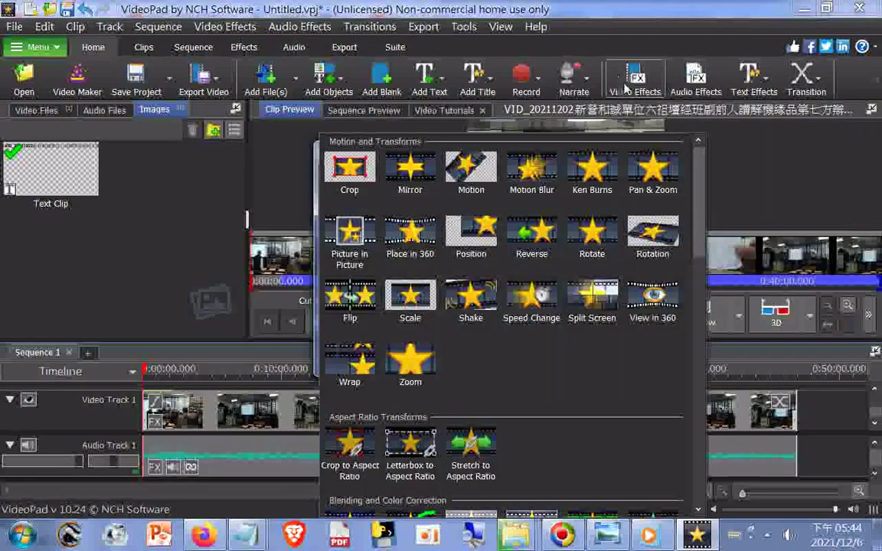
pyautogui.scroll(-1, 689, 245)
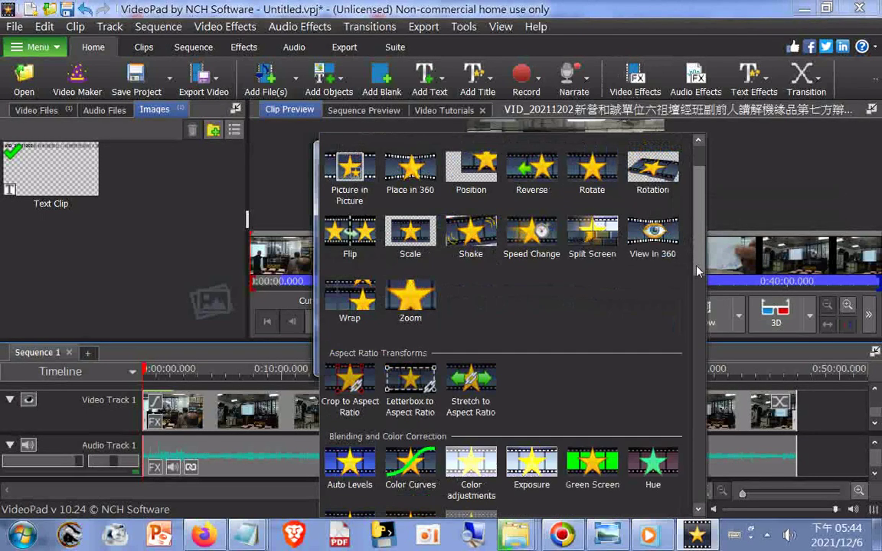
pyautogui.scroll(1, 694, 257)
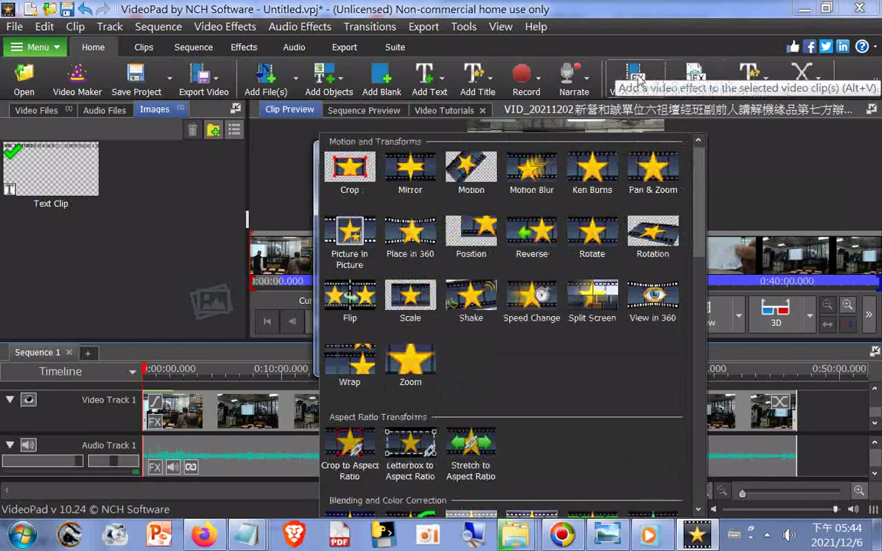
pyautogui.click(381, 75)
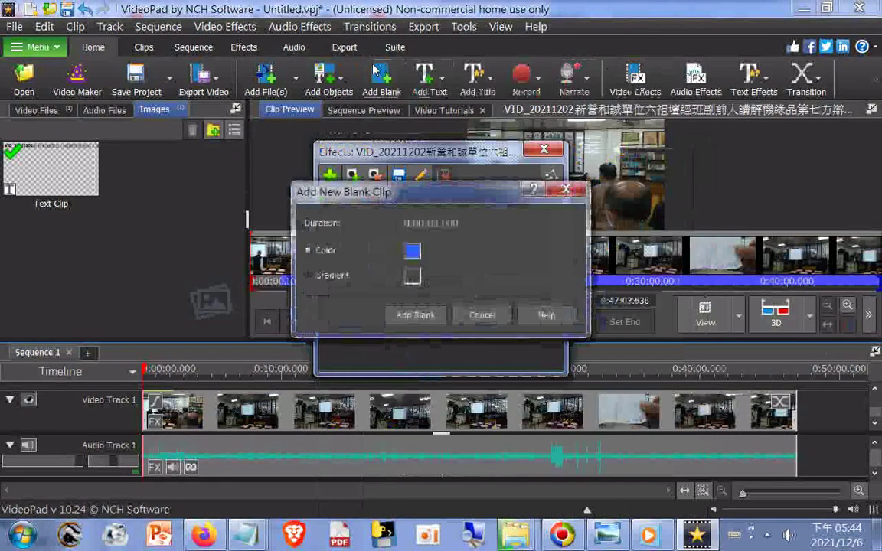
pyautogui.click(565, 189)
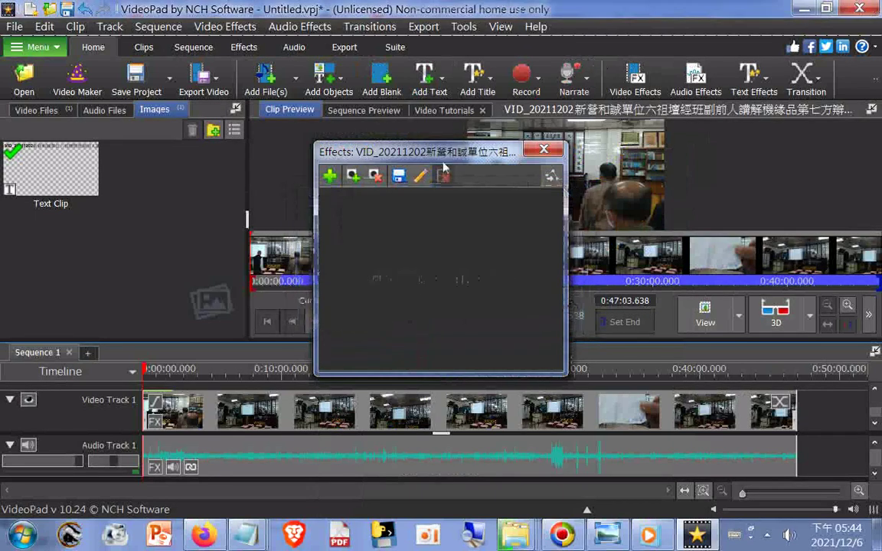
# Check the file import dialog, close the effects window, and view the available video export formats.
pyautogui.click(266, 73)
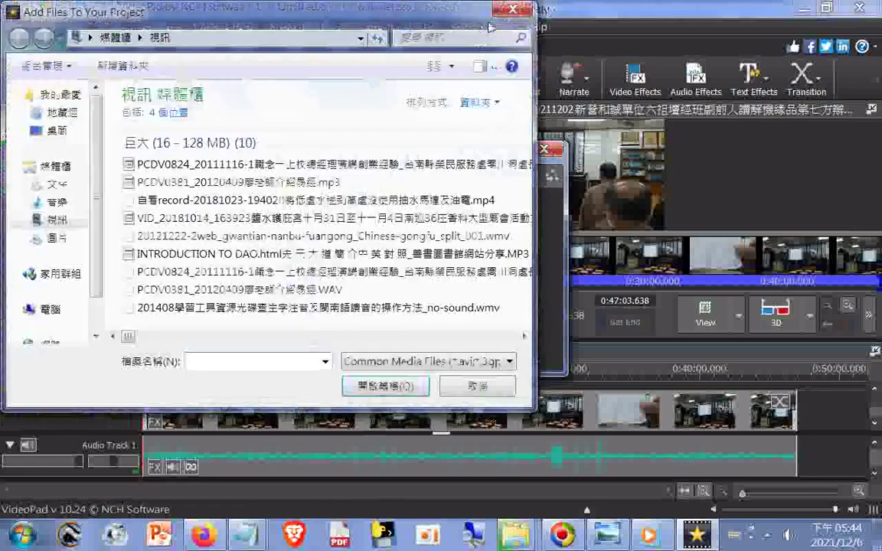
pyautogui.click(508, 11)
pyautogui.click(544, 148)
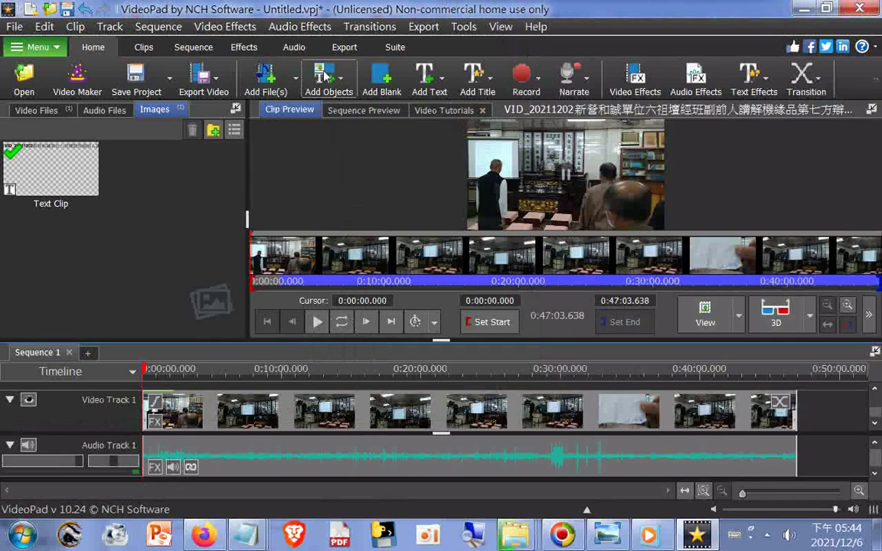
pyautogui.click(265, 73)
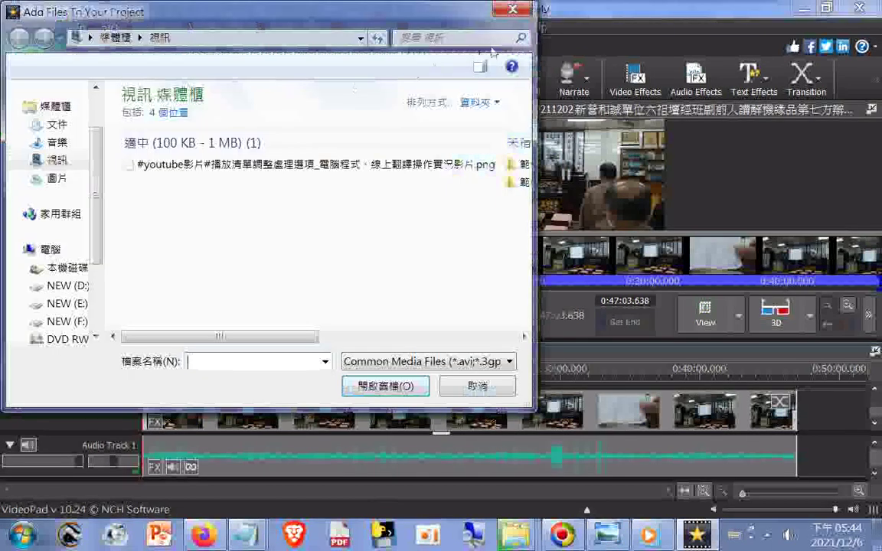
pyautogui.click(511, 12)
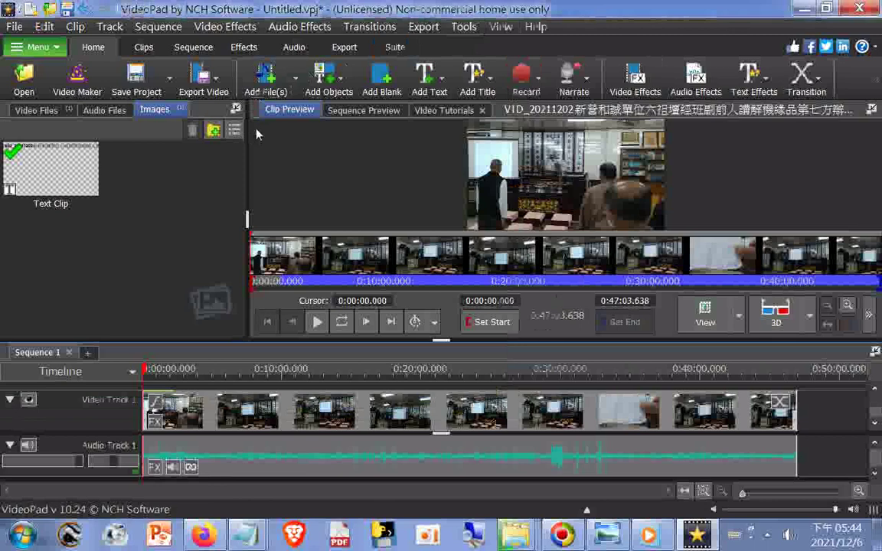
pyautogui.click(195, 73)
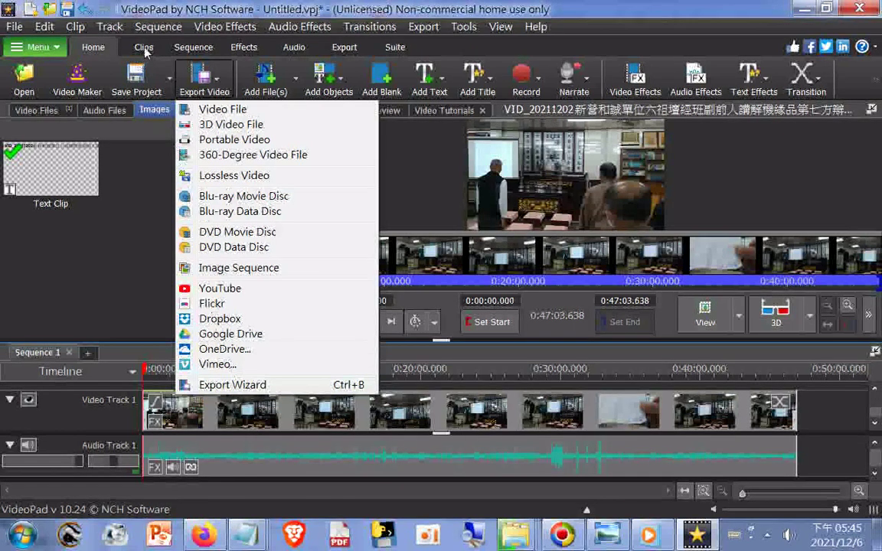
pyautogui.click(148, 77)
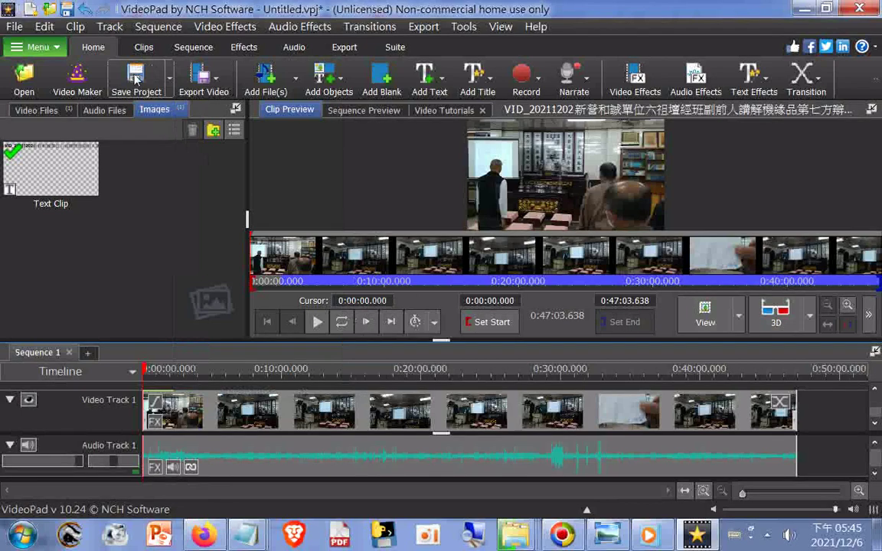
# Examine the Video Maker templates from the Intro group through Full Video to Outro and close the wizard.
pyautogui.click(80, 77)
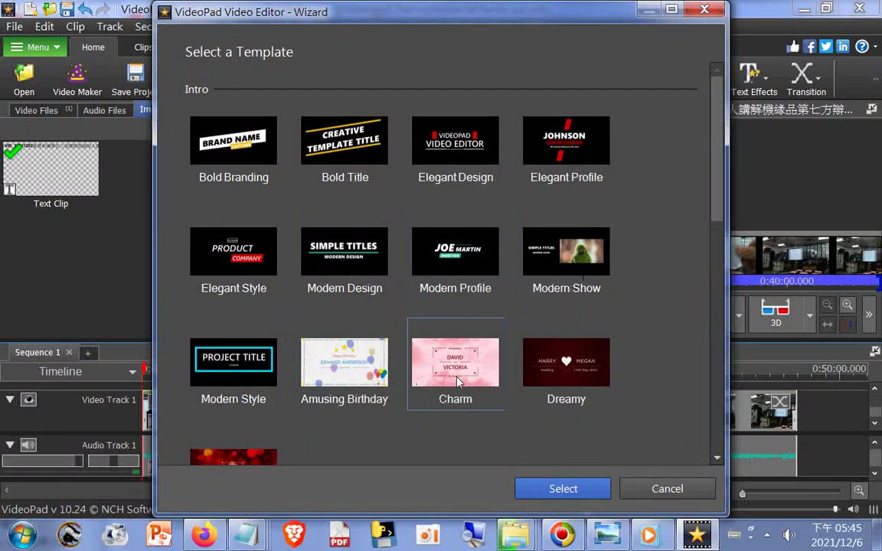
pyautogui.scroll(-3, 257, 338)
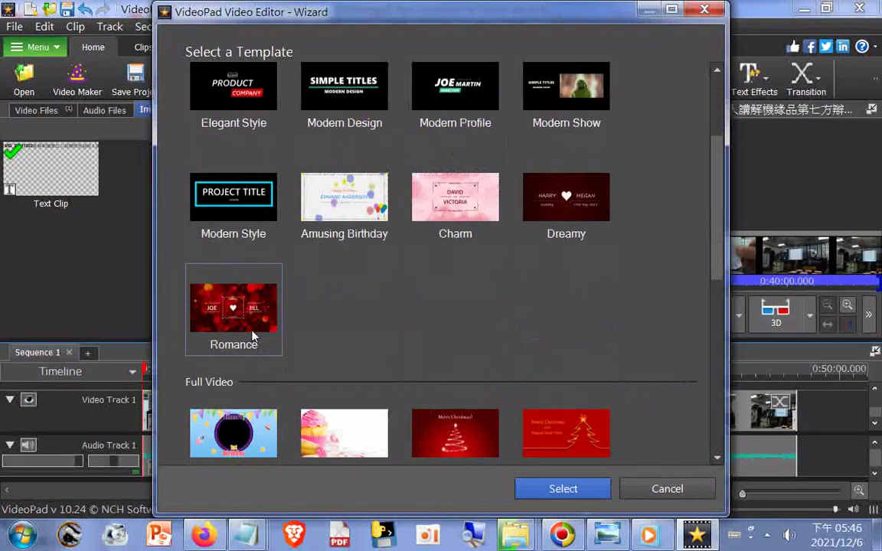
pyautogui.scroll(-2, 253, 337)
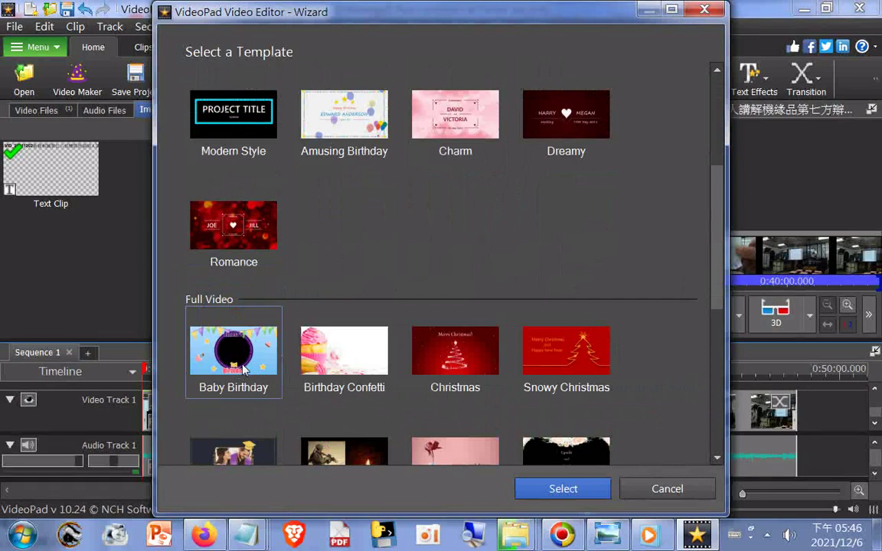
pyautogui.scroll(-2, 344, 315)
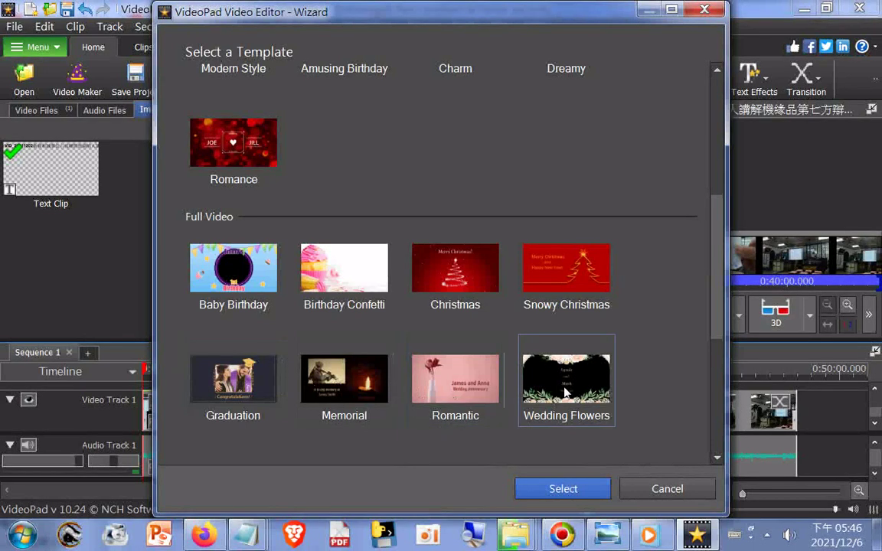
pyautogui.scroll(-3, 565, 389)
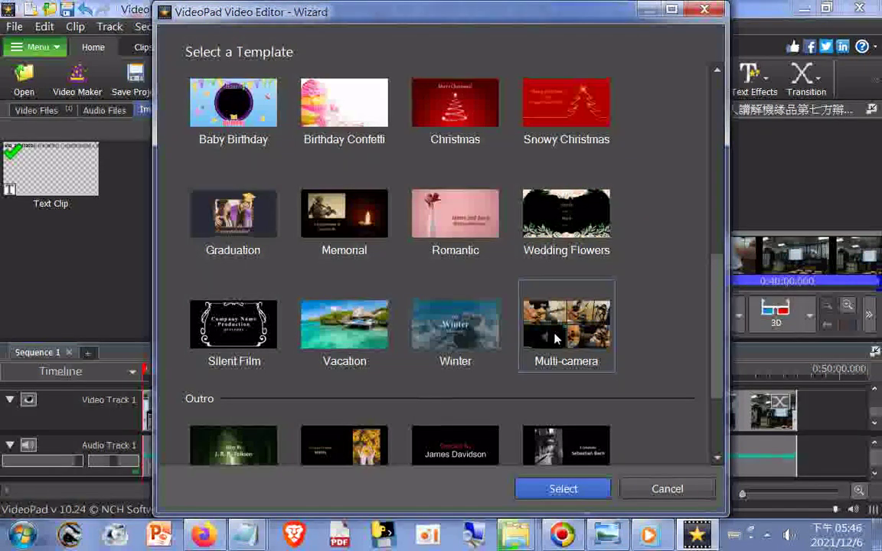
pyautogui.scroll(-1, 556, 340)
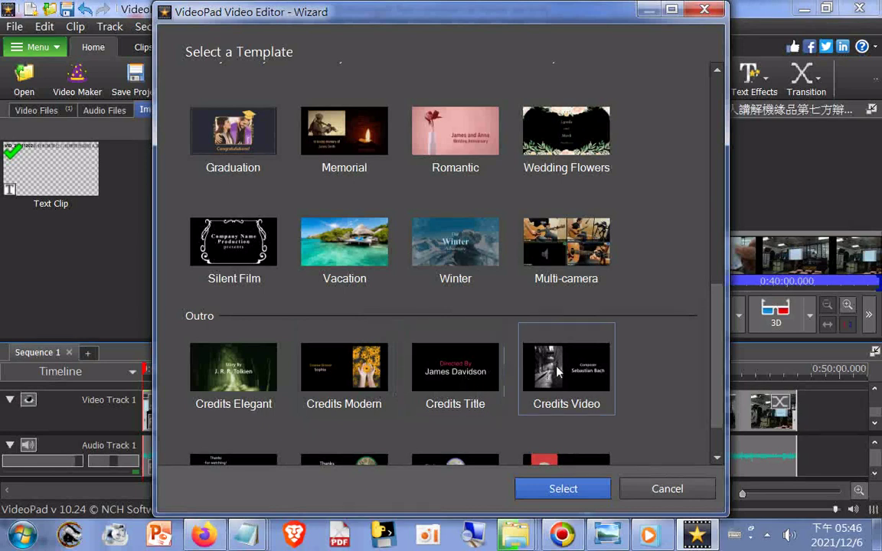
pyautogui.scroll(-1, 557, 372)
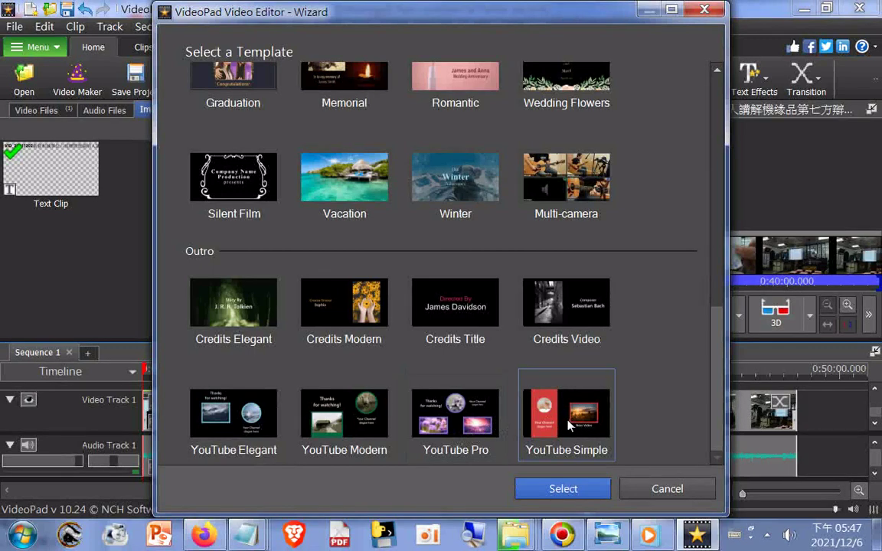
pyautogui.scroll(10, 497, 352)
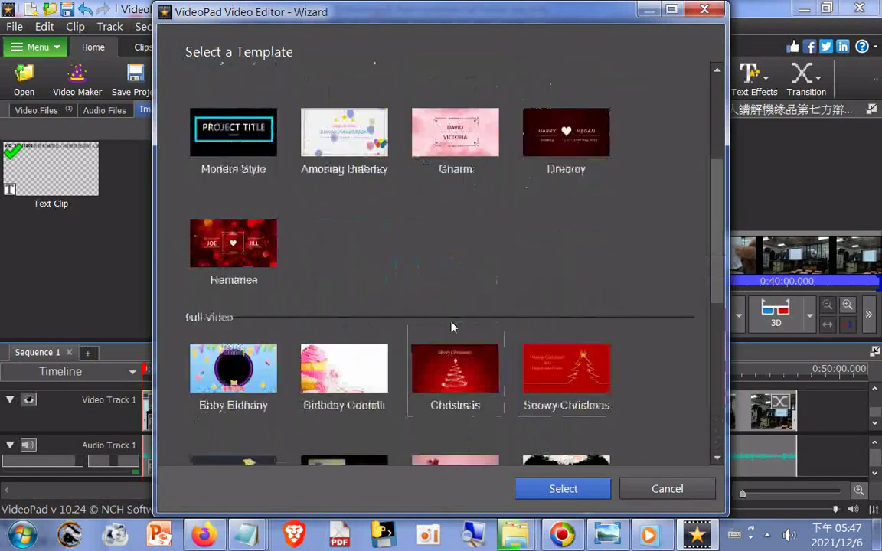
pyautogui.scroll(5, 324, 232)
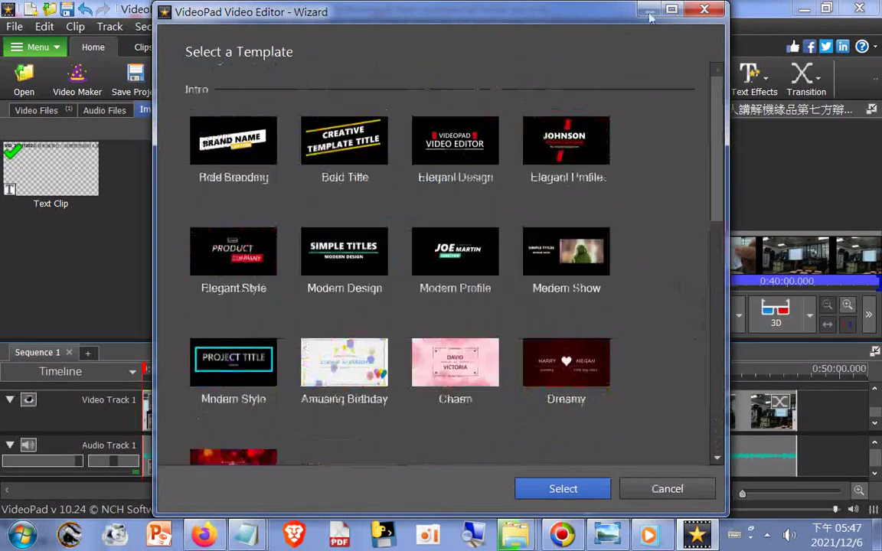
pyautogui.click(705, 11)
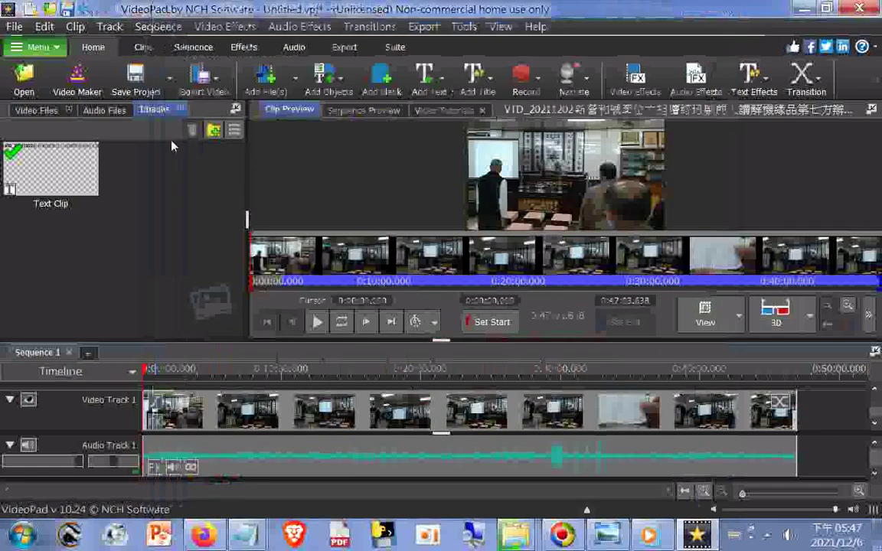
# Reopen the Video Maker wizard, review all its template groups once more, and close it without selecting a template.
pyautogui.click(65, 91)
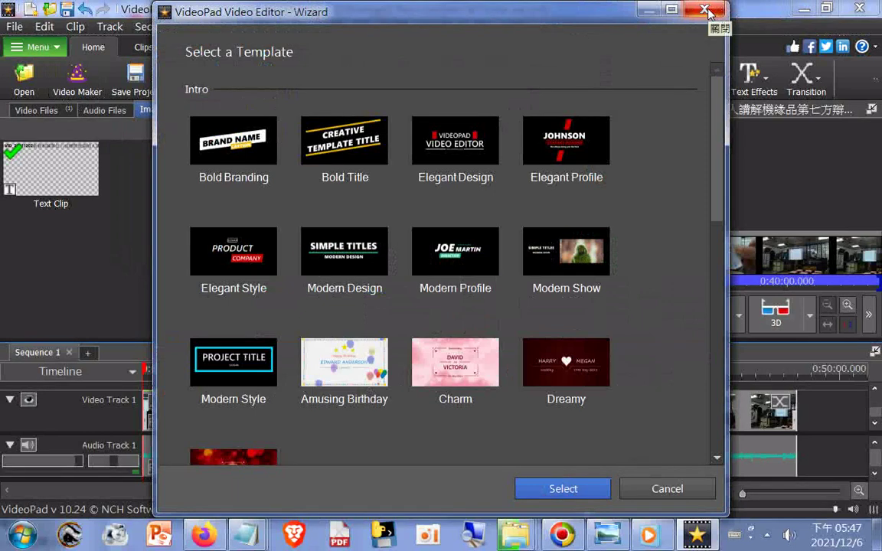
pyautogui.scroll(-3, 588, 218)
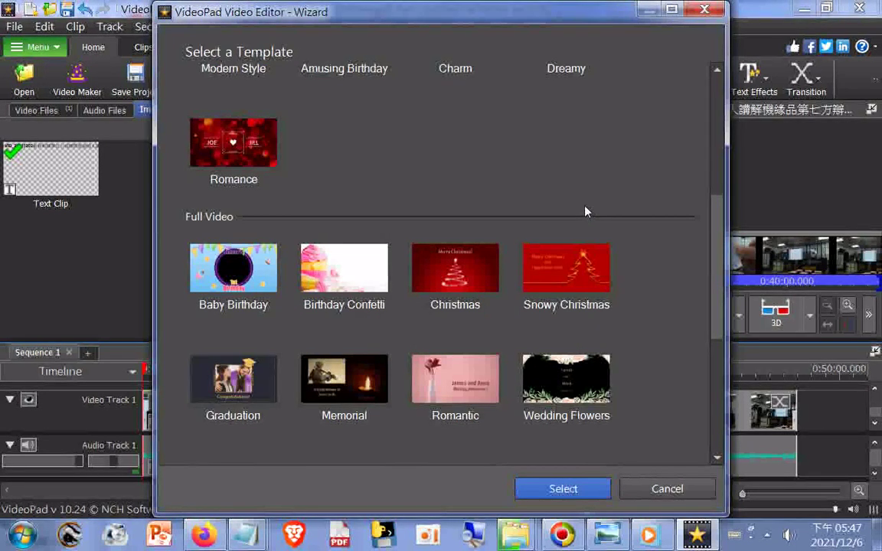
pyautogui.scroll(-4, 584, 208)
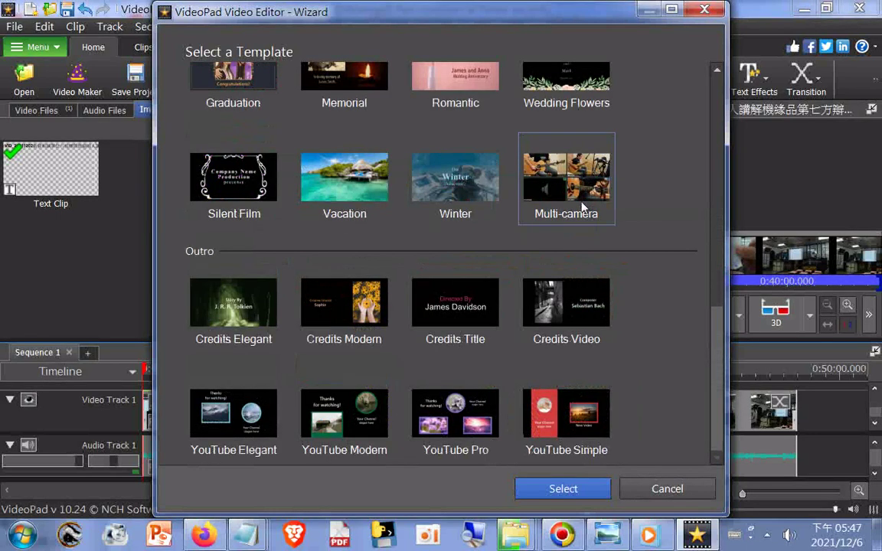
pyautogui.scroll(3, 580, 205)
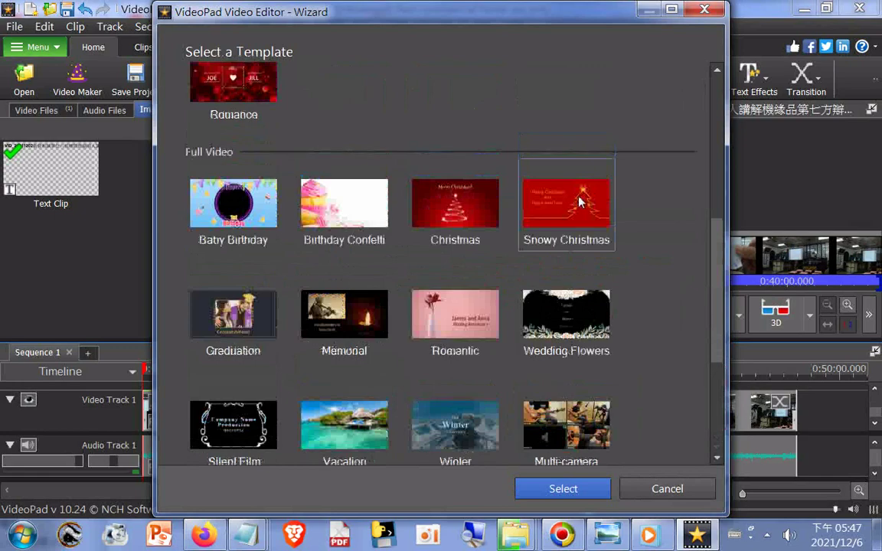
pyautogui.scroll(3, 578, 203)
pyautogui.scroll(2, 578, 201)
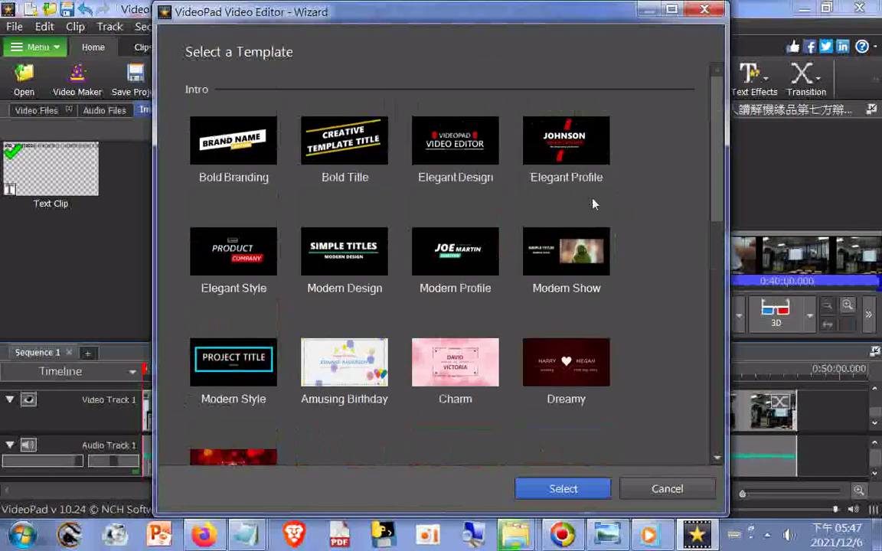
pyautogui.click(704, 10)
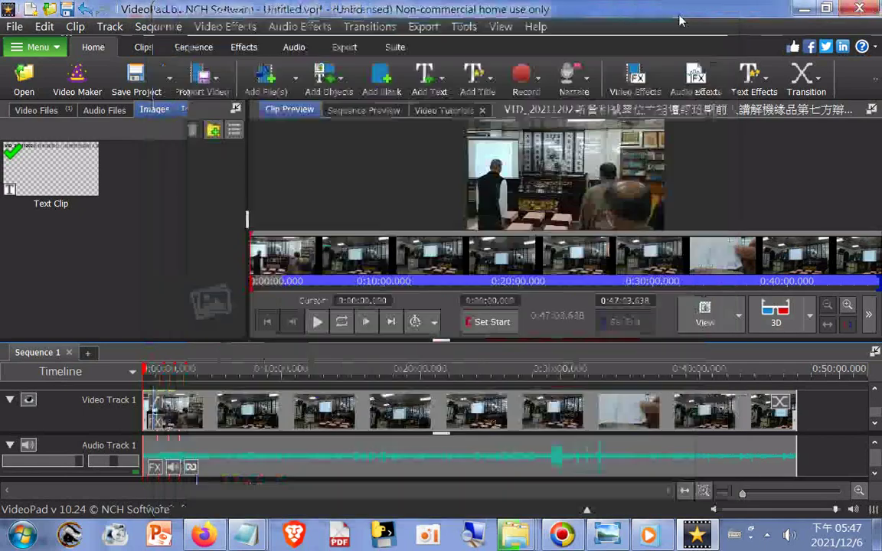
# Check the dialog for opening media files, close it without choosing a file, and play the class video in the clip preview.
pyautogui.click(24, 78)
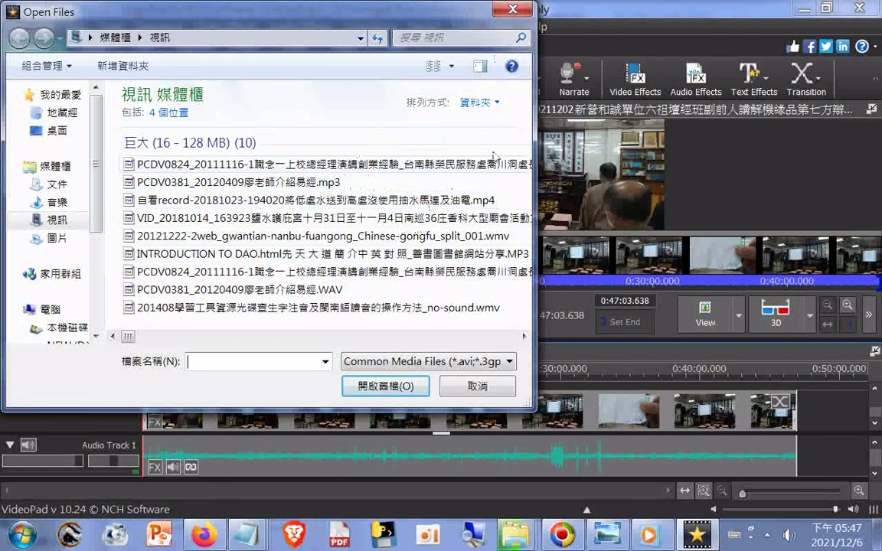
pyautogui.click(512, 11)
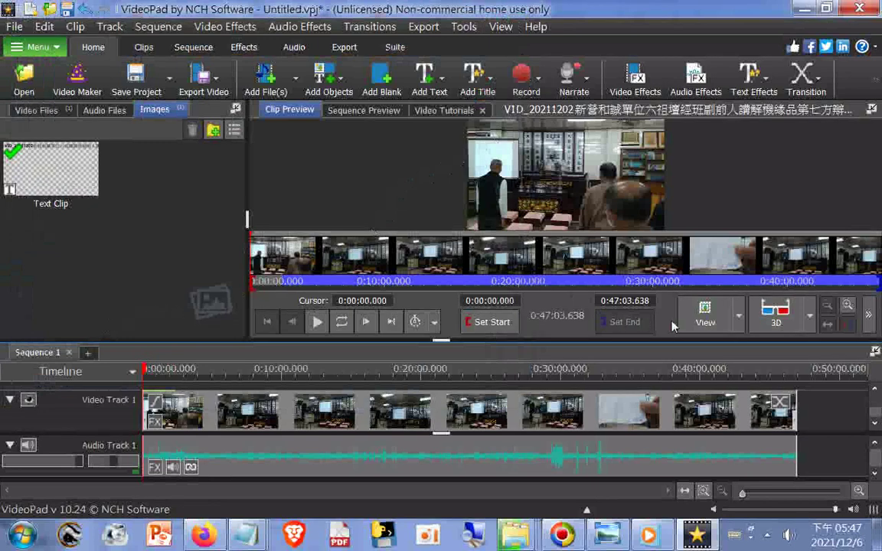
pyautogui.click(318, 322)
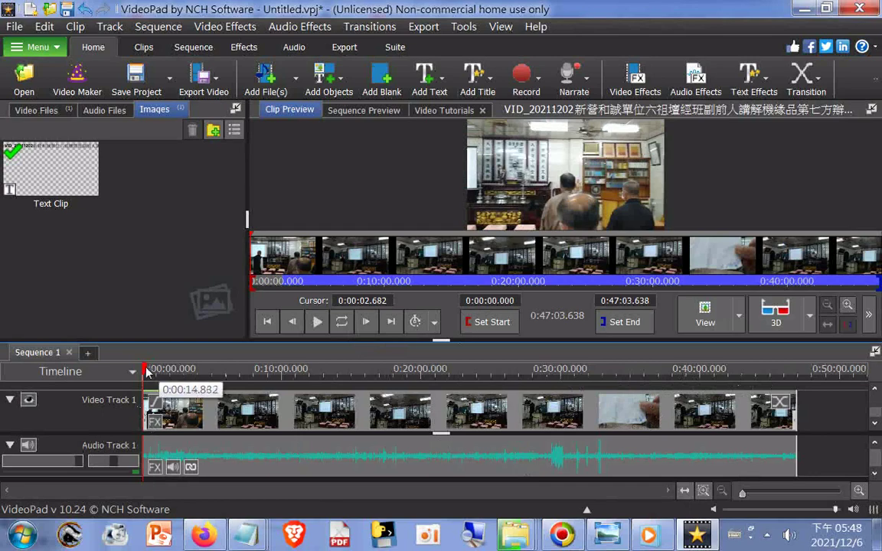
# Move the sequence playhead to about 0:17:24 and on to 0:29:27.984, and play and pause the sequence preview there.
pyautogui.click(385, 372)
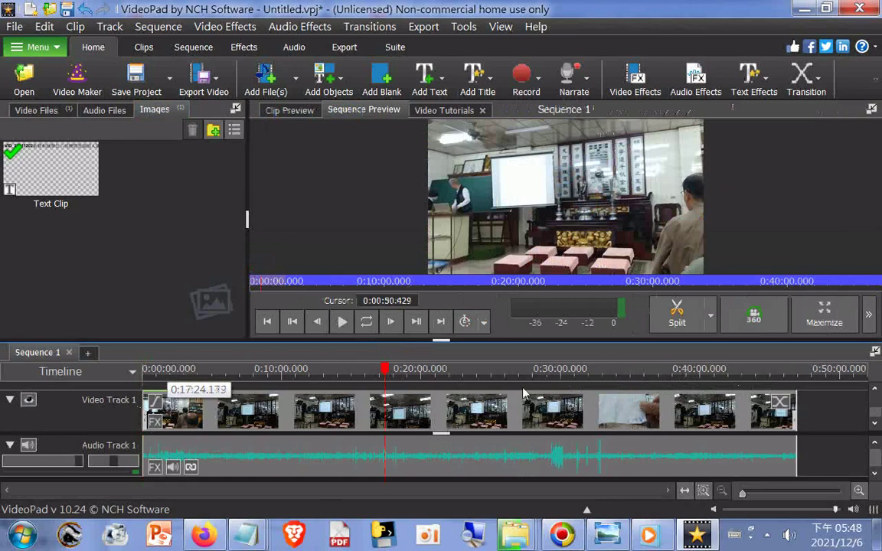
pyautogui.click(552, 377)
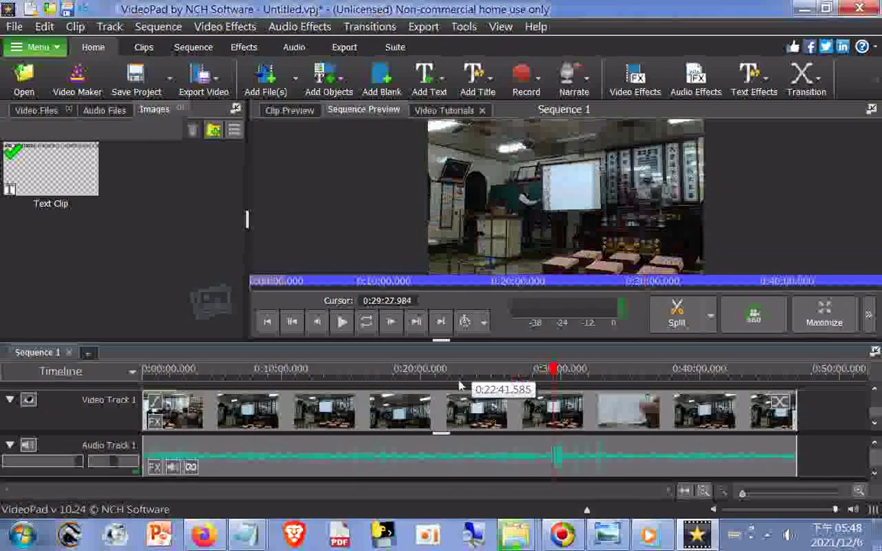
pyautogui.click(342, 324)
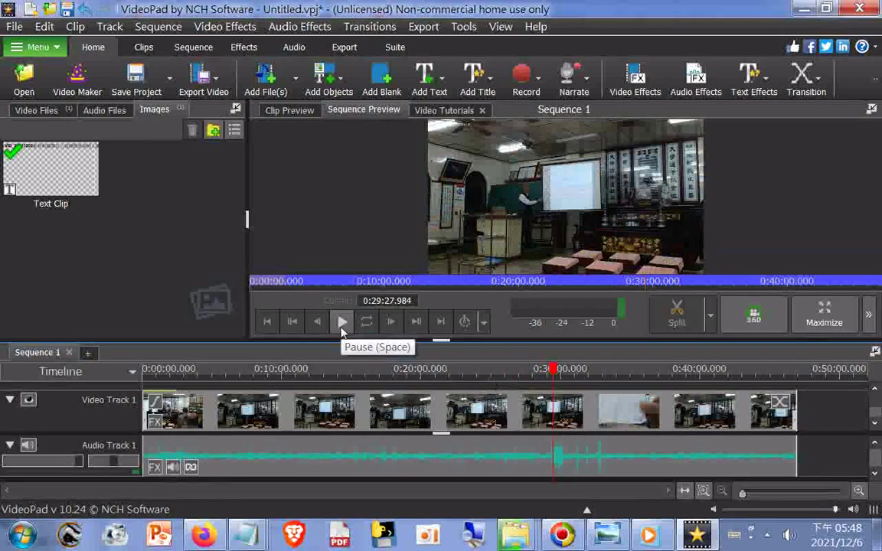
pyautogui.click(342, 324)
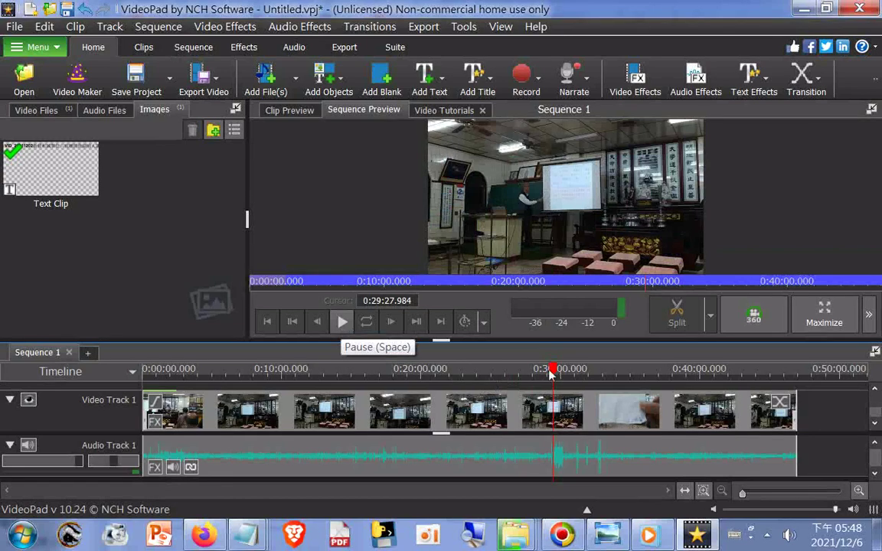